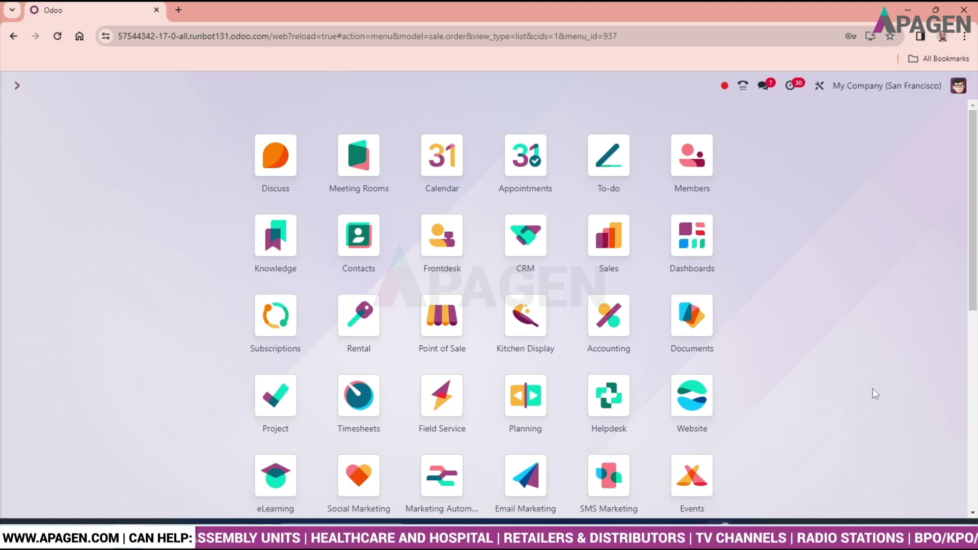
Search Odoo's apps and menus for 'sal'.
{"action": "type", "text": "sal"}
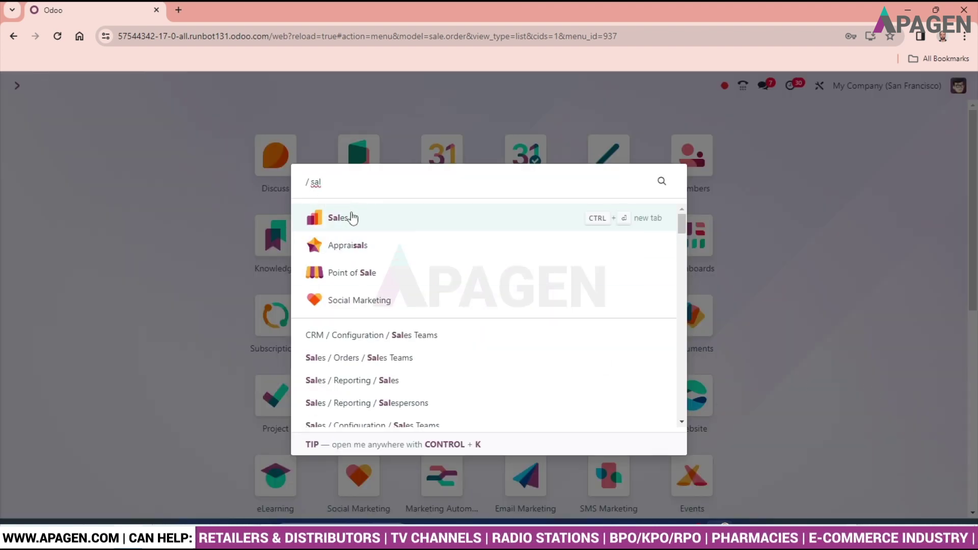
Open the Sales app's Configuration > Settings page.
{"action": "left_click", "coordinate": [338, 218]}
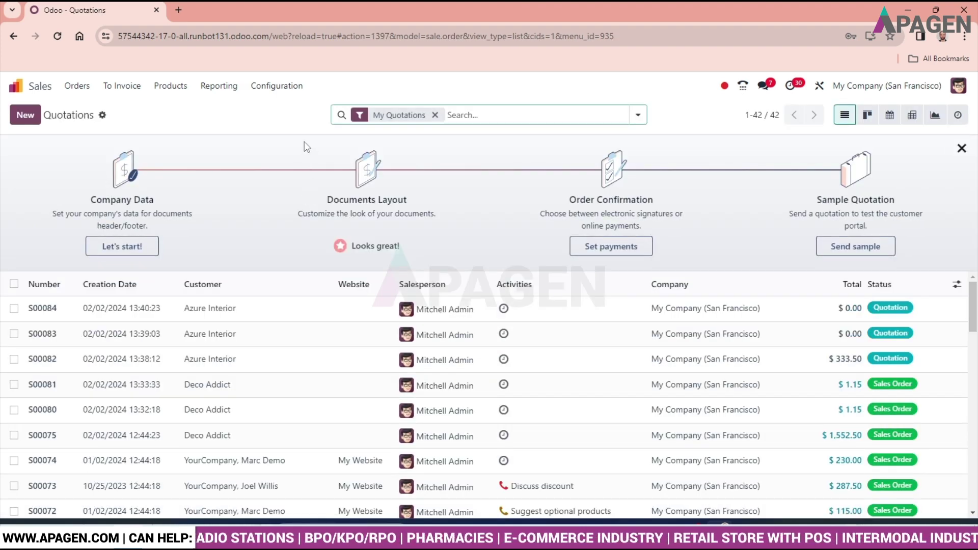
{"action": "left_click", "coordinate": [284, 93]}
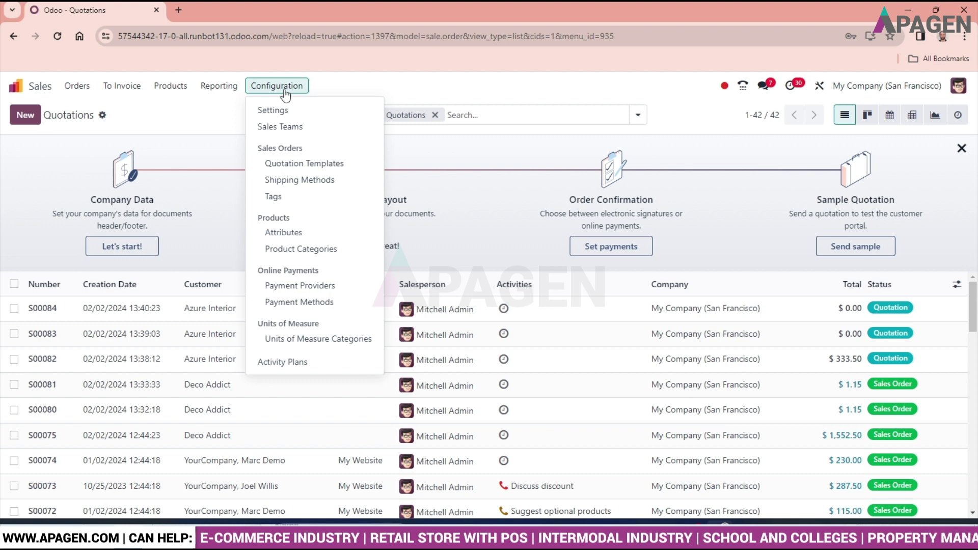
{"action": "left_click", "coordinate": [285, 113]}
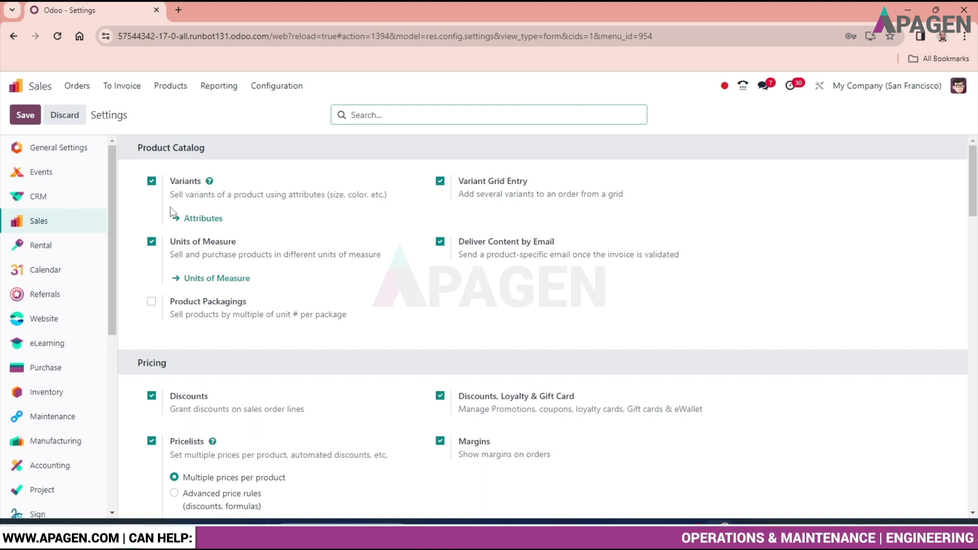
Turn Variants off, dismiss the uninstall warning, and re-enable Variants without saving.
{"action": "left_click", "coordinate": [151, 182]}
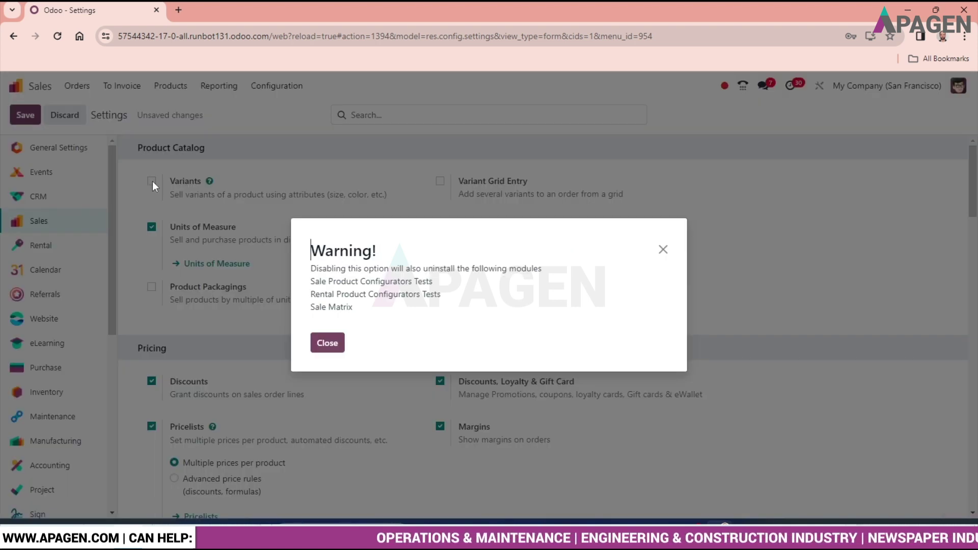
{"action": "left_click", "coordinate": [326, 343]}
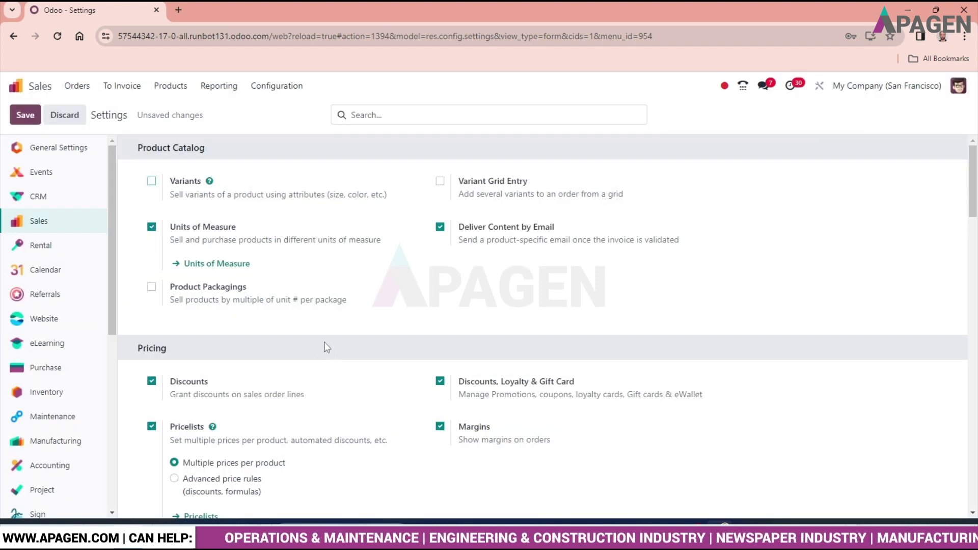
{"action": "left_click", "coordinate": [156, 181]}
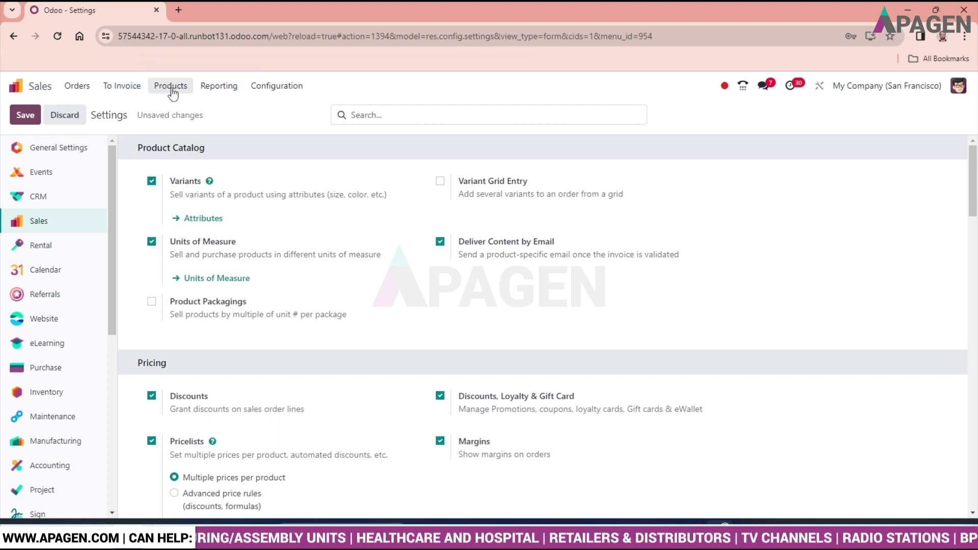
Open the product Attributes list and then the Color attribute.
{"action": "left_click", "coordinate": [171, 88]}
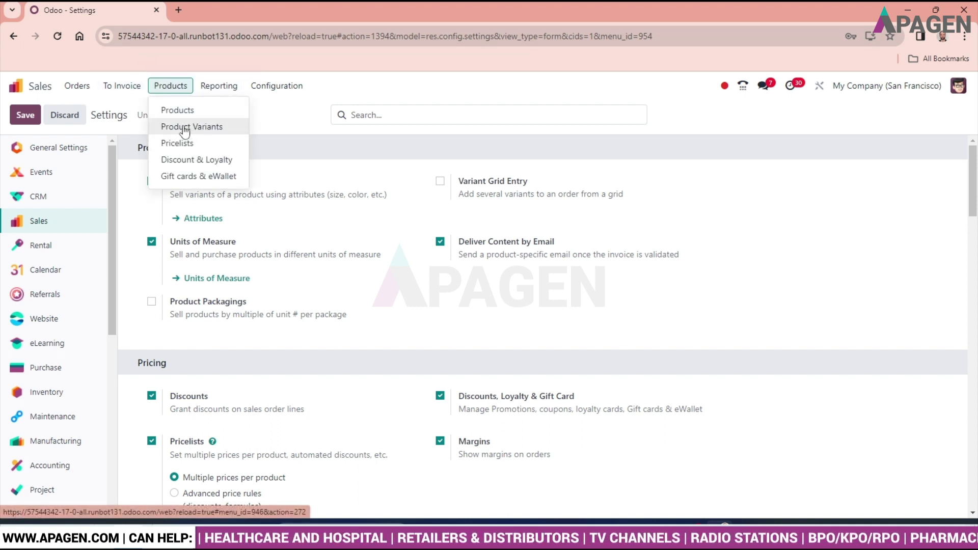
{"action": "left_click", "coordinate": [279, 84]}
{"action": "left_click", "coordinate": [284, 87]}
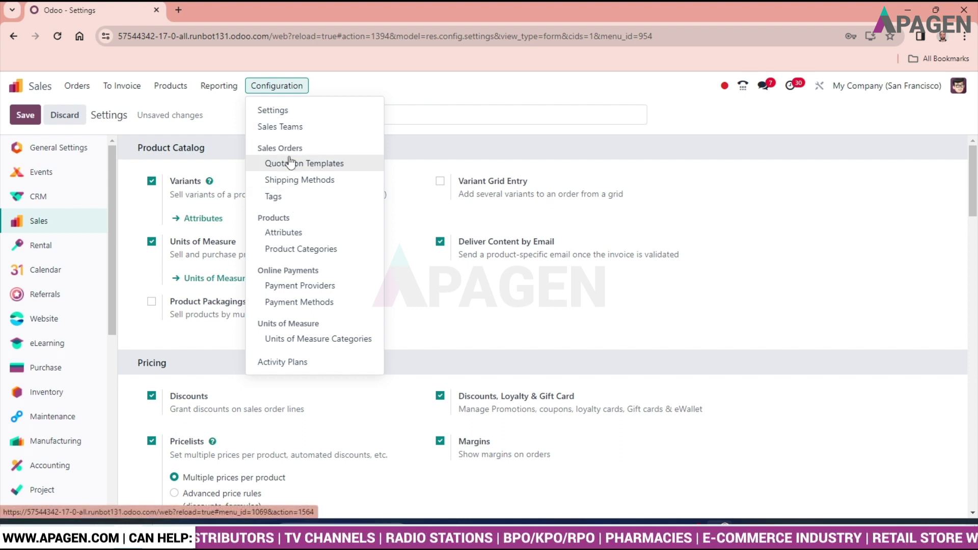
{"action": "left_click", "coordinate": [311, 233]}
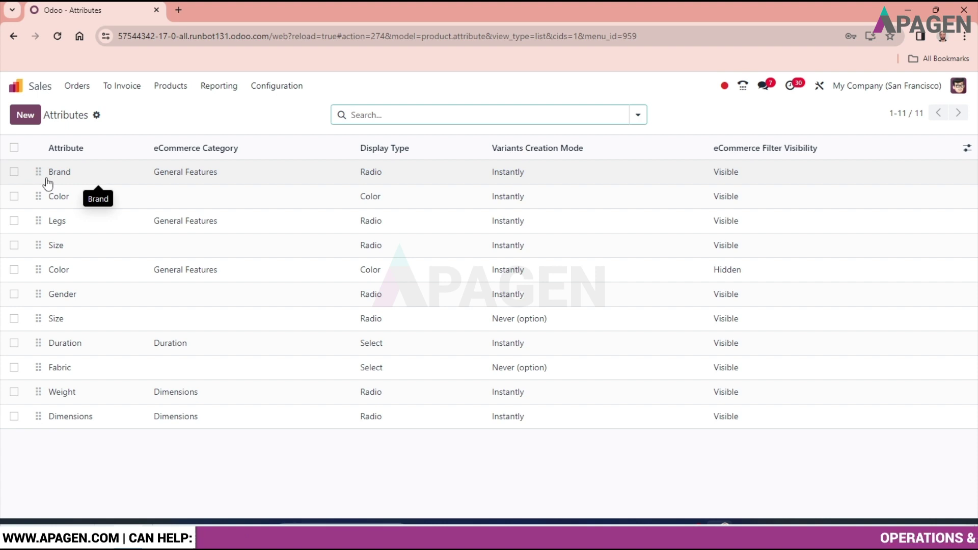
{"action": "left_click", "coordinate": [65, 201]}
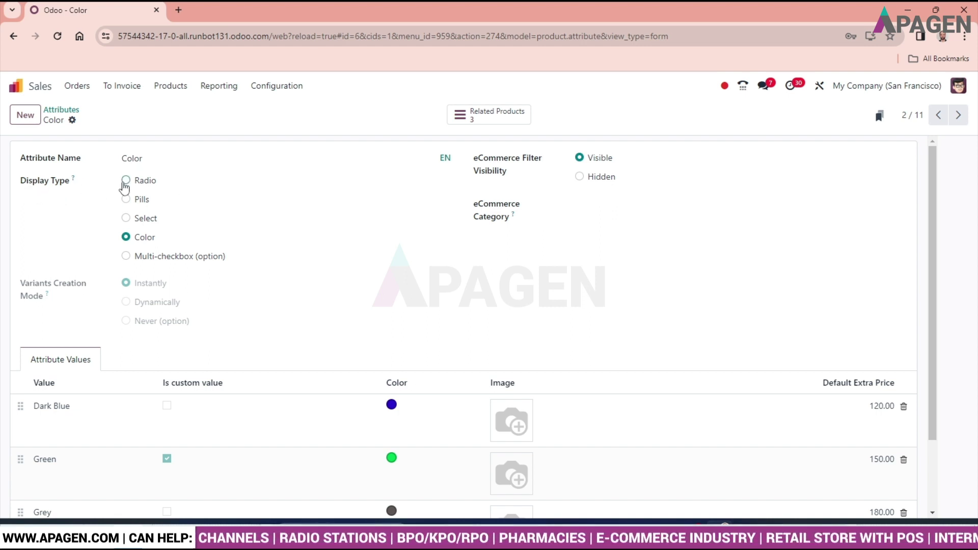
Switch the Color attribute's display type to Radio.
{"action": "left_click", "coordinate": [126, 182]}
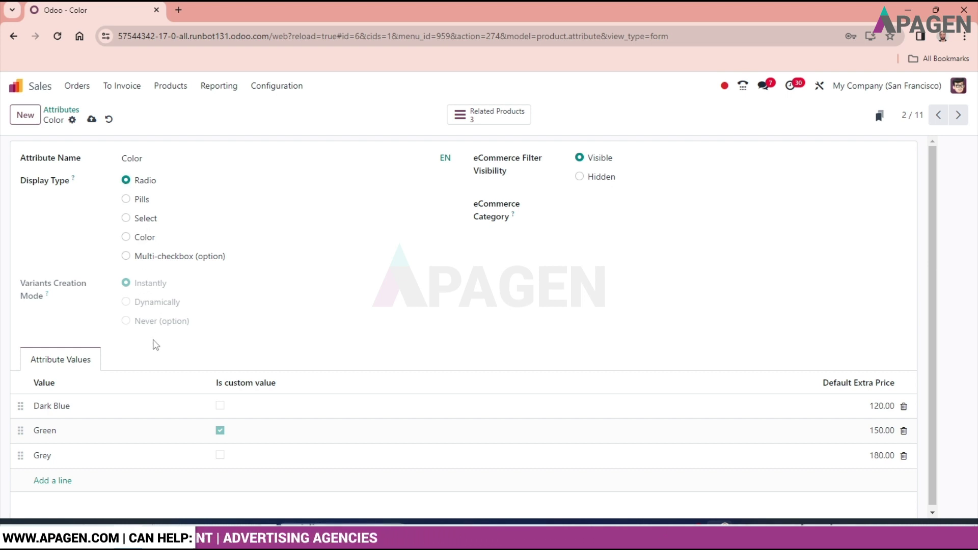
{"action": "scroll", "coordinate": [133, 352], "scroll_direction": "down", "scroll_amount": 1}
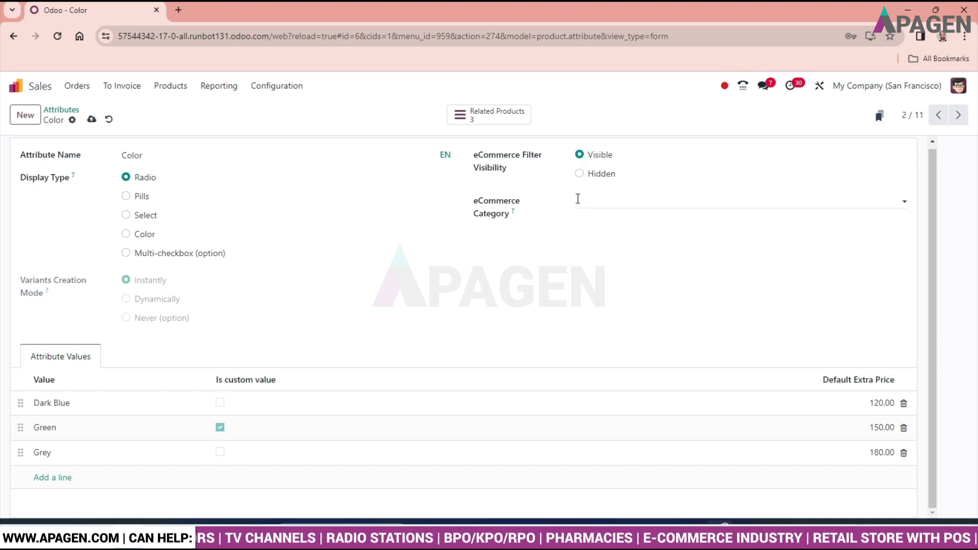
{"action": "left_click", "coordinate": [610, 202]}
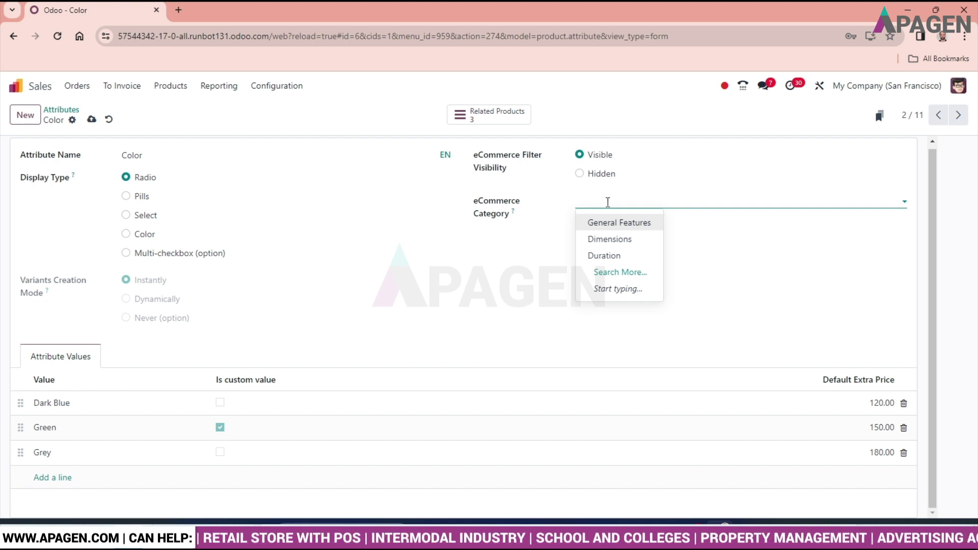
{"action": "left_click", "coordinate": [513, 269]}
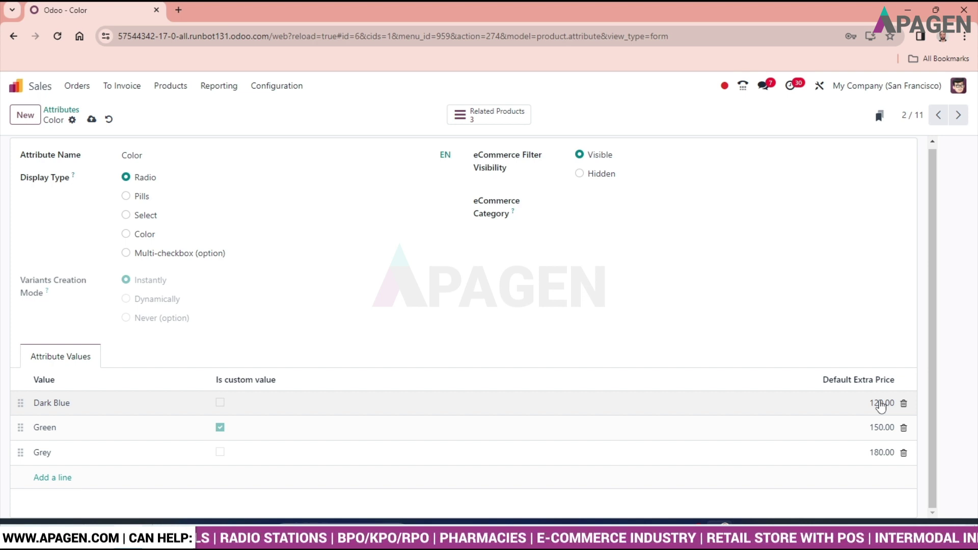
Set Color extra prices: Dark Blue 20.00, Green 30.00, Grey 40.00.
{"action": "left_click", "coordinate": [880, 402]}
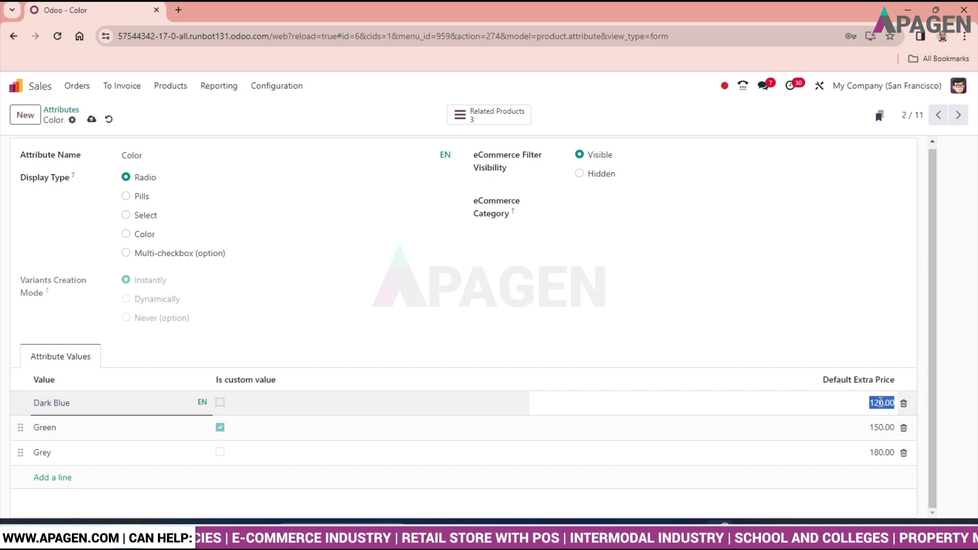
{"action": "type", "text": "20"}
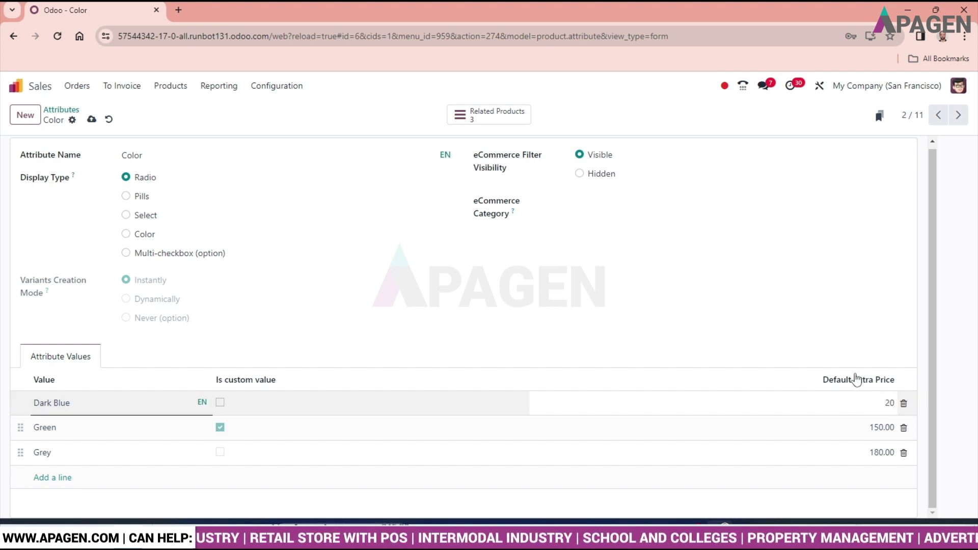
{"action": "key", "text": "shift+Tab"}
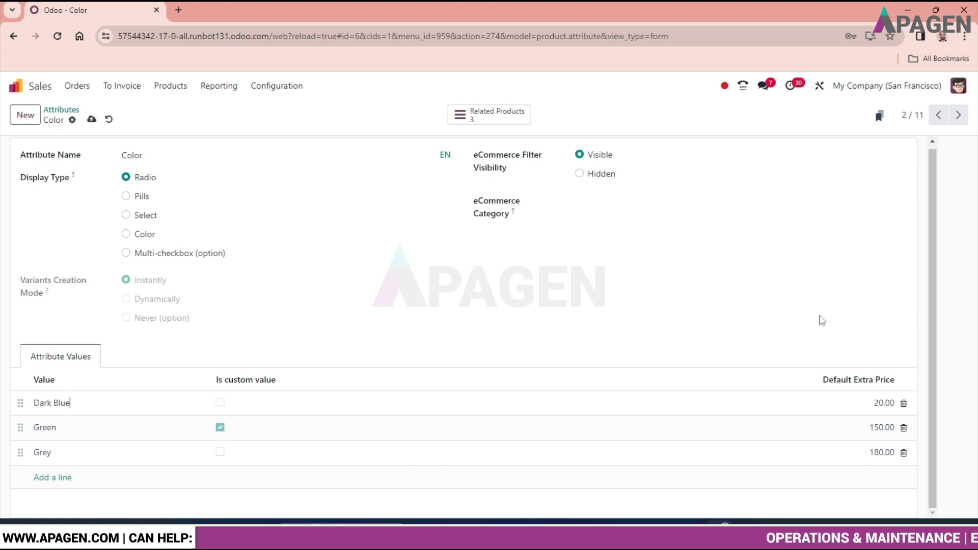
{"action": "left_click", "coordinate": [883, 431]}
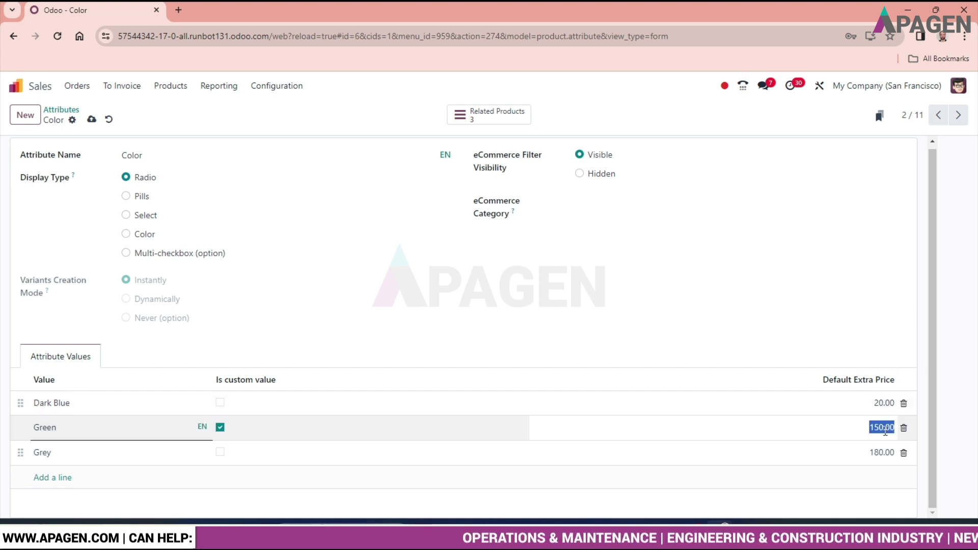
{"action": "type", "text": "30"}
{"action": "left_click", "coordinate": [879, 360]}
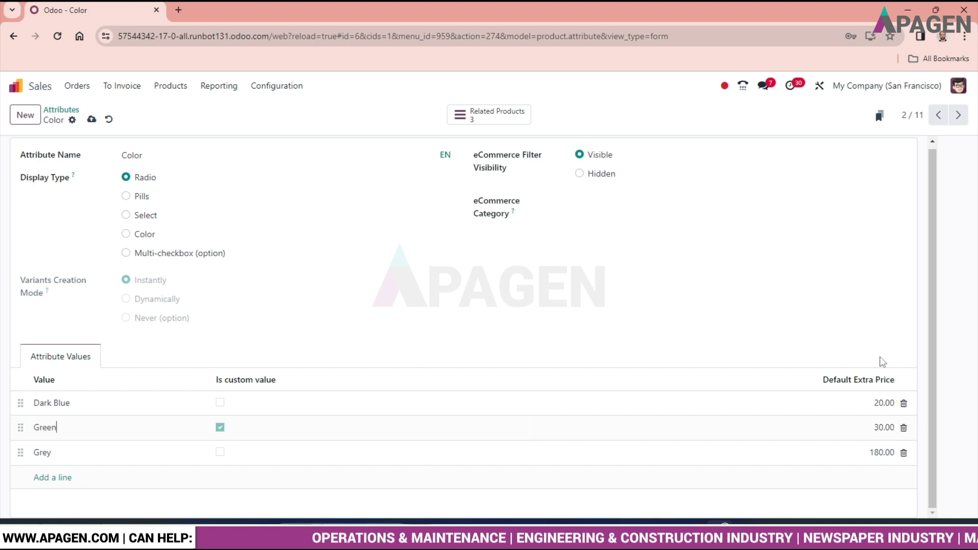
{"action": "left_click", "coordinate": [879, 452]}
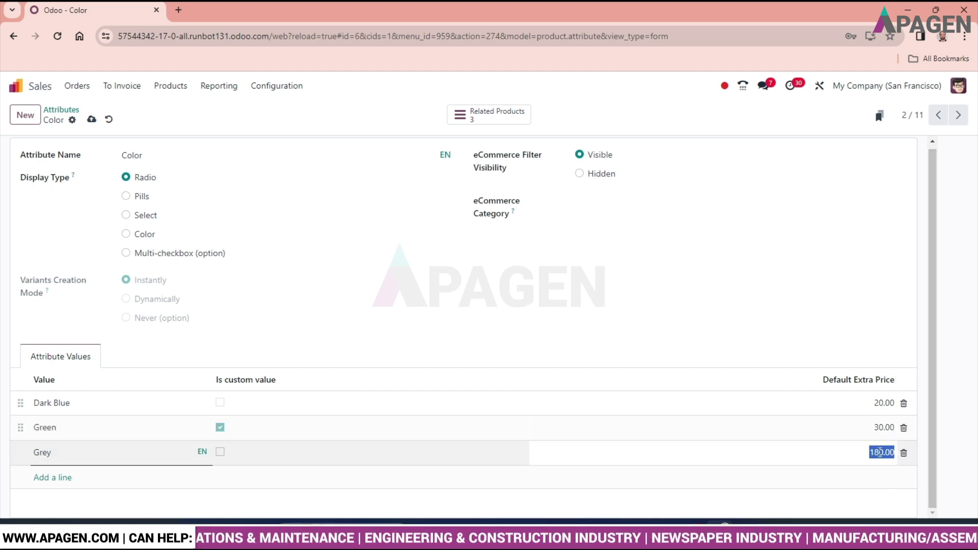
{"action": "type", "text": "40"}
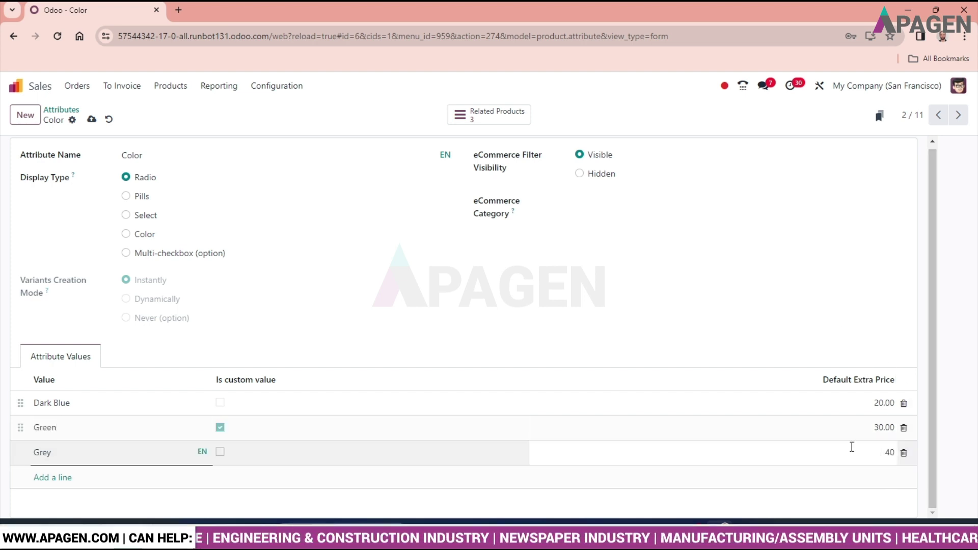
{"action": "left_click", "coordinate": [808, 321]}
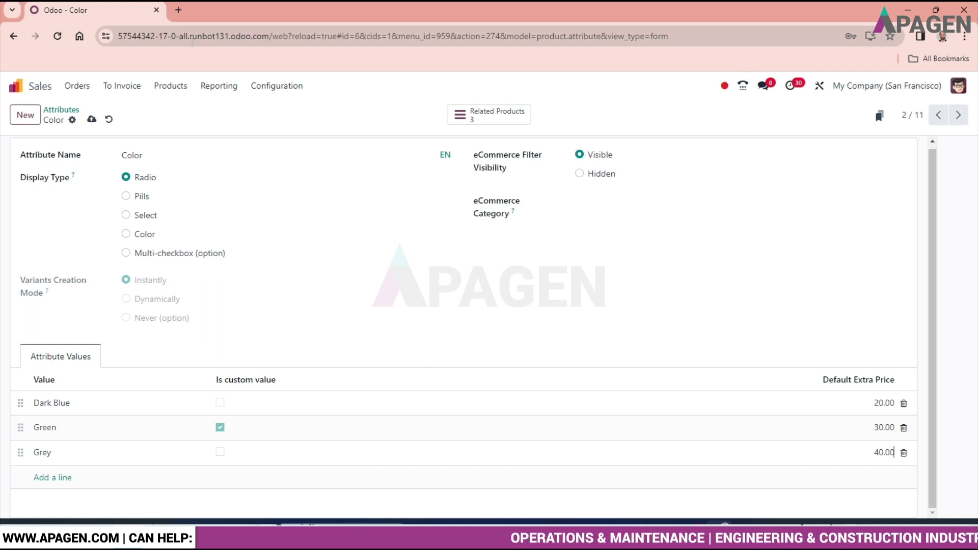
Duplicate the Color attribute page into a second browser tab.
{"action": "right_click", "coordinate": [103, 14]}
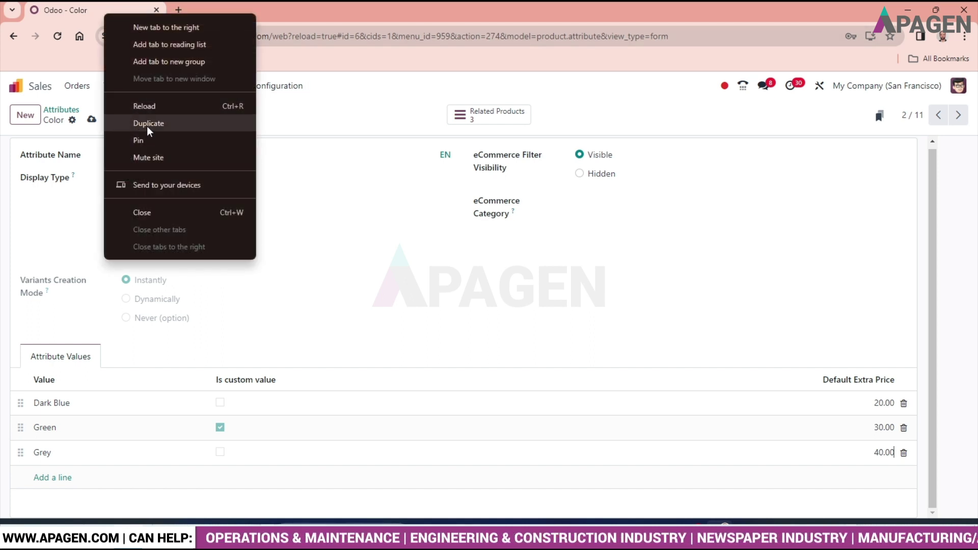
{"action": "left_click", "coordinate": [145, 124]}
{"action": "left_click", "coordinate": [102, 10]}
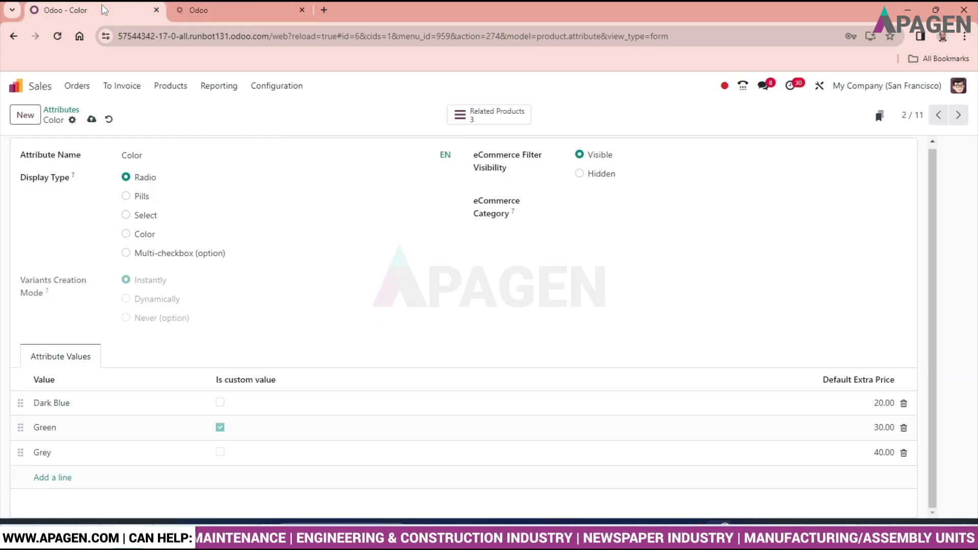
{"action": "left_click", "coordinate": [199, 11]}
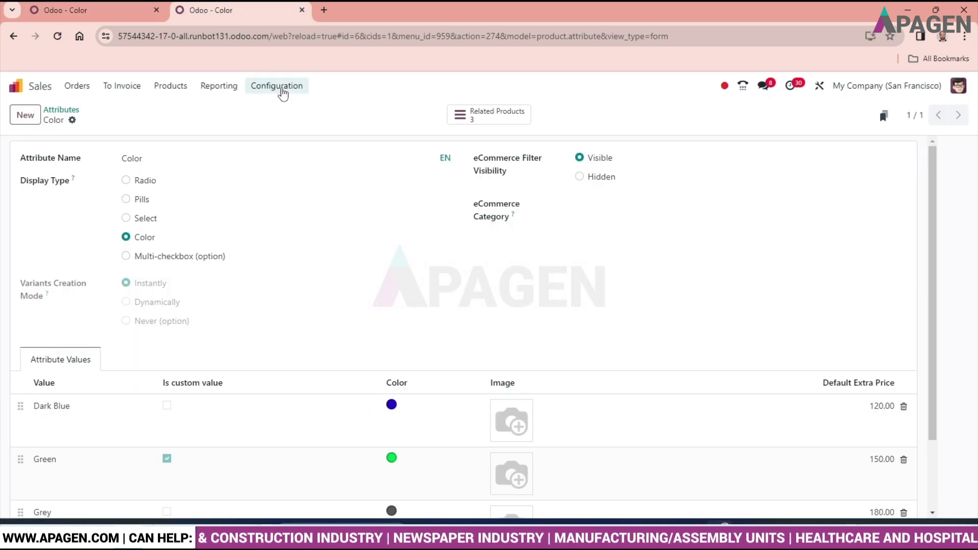
{"action": "left_click", "coordinate": [280, 88]}
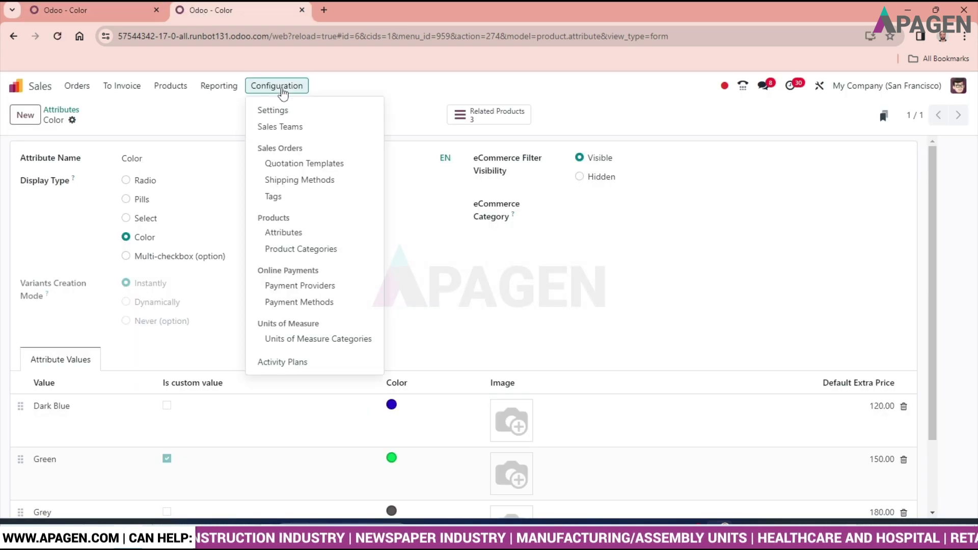
{"action": "left_click", "coordinate": [126, 12]}
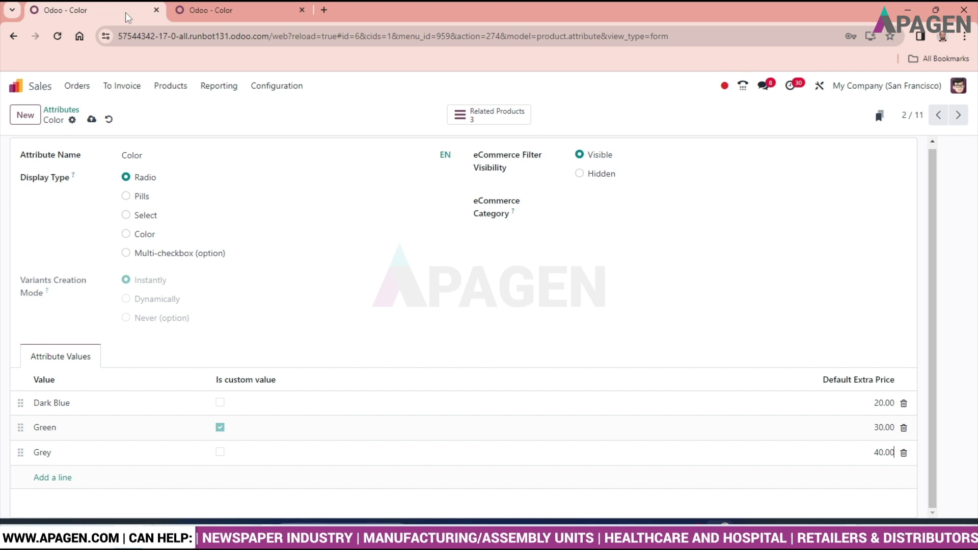
Search products for 'cabi' and open Cabinet with Doors.
{"action": "left_click", "coordinate": [171, 90]}
{"action": "left_click", "coordinate": [172, 110]}
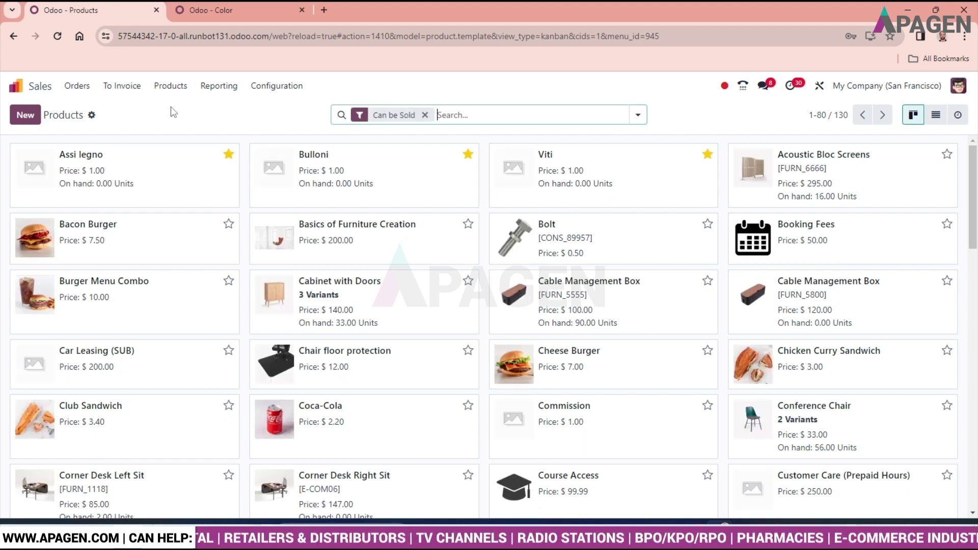
{"action": "type", "text": "cabi"}
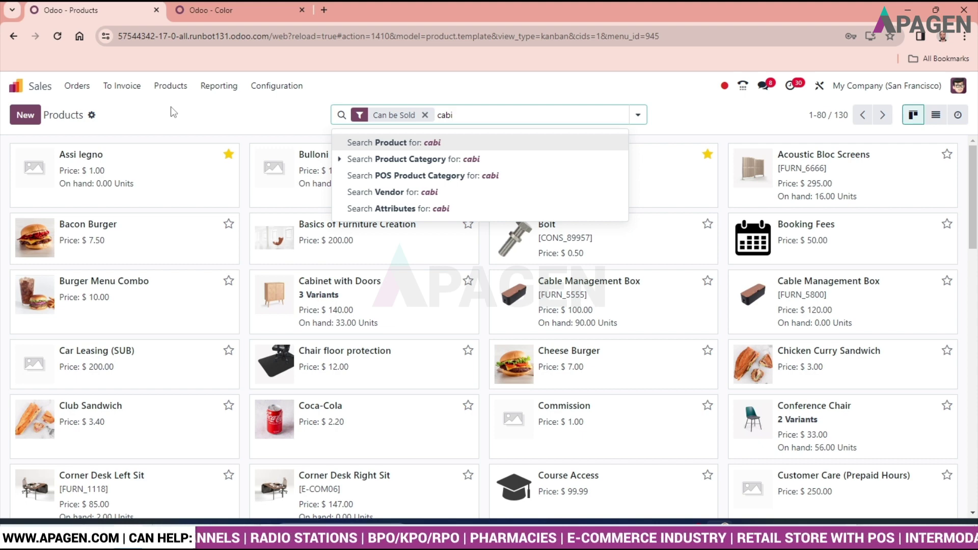
{"action": "key", "text": "Return"}
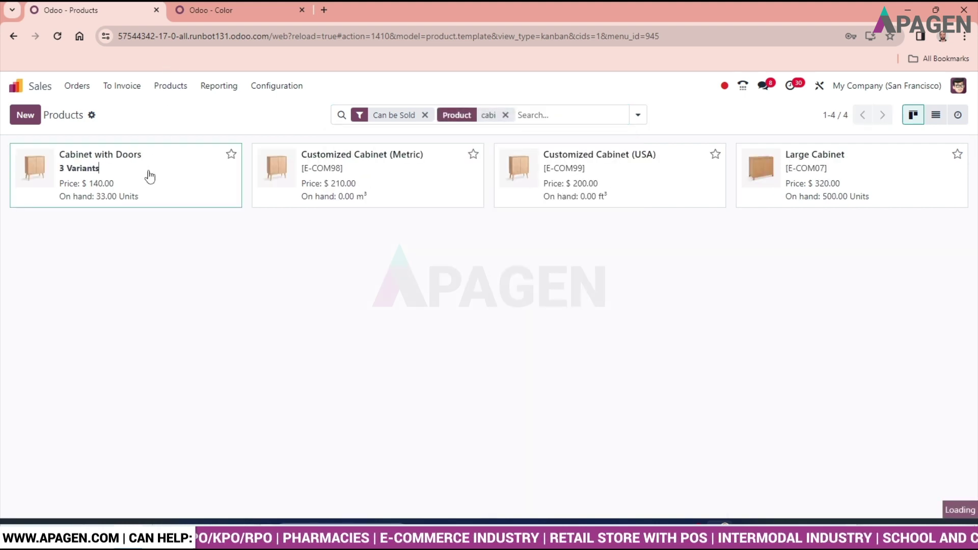
{"action": "left_click", "coordinate": [149, 177]}
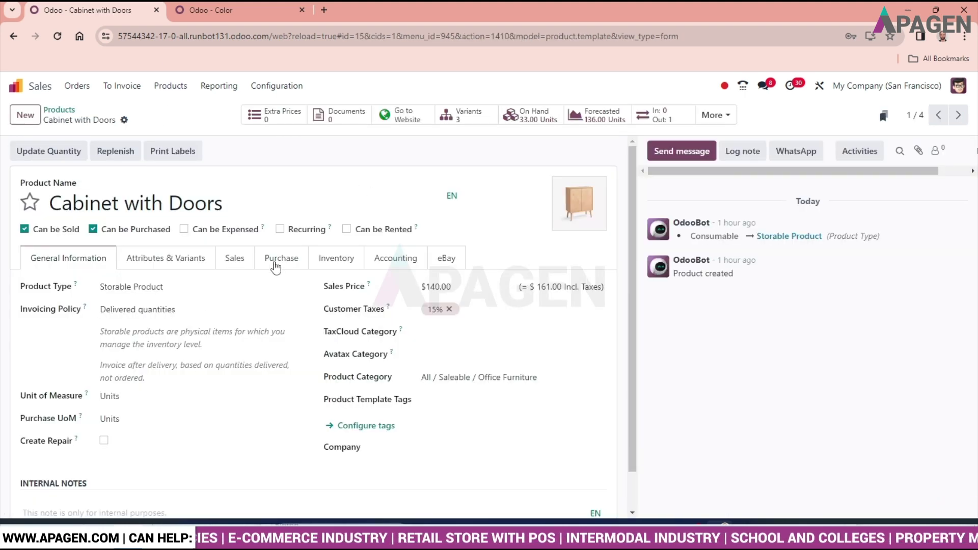
Delete the Color line from Cabinet with Doors' Attributes & Variants and save.
{"action": "left_click", "coordinate": [194, 268]}
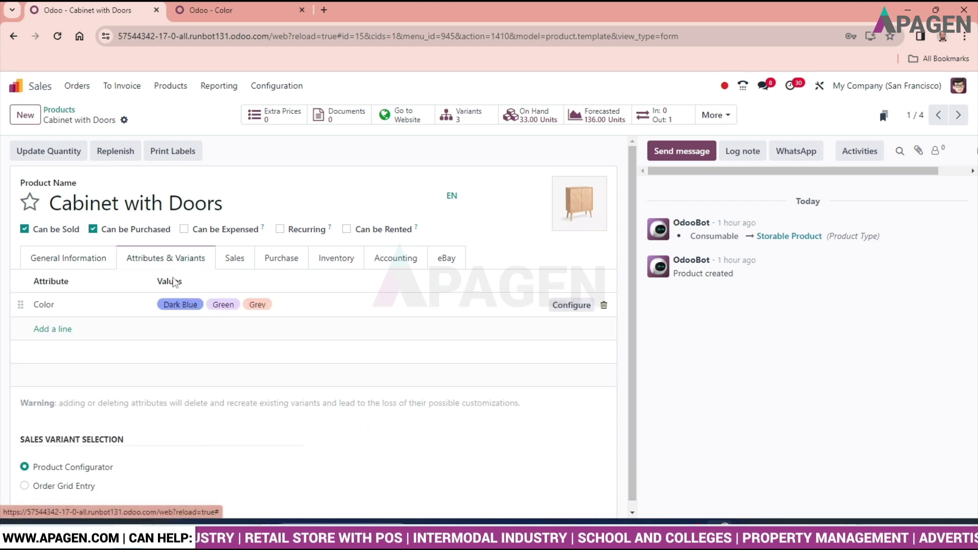
{"action": "left_click", "coordinate": [604, 306]}
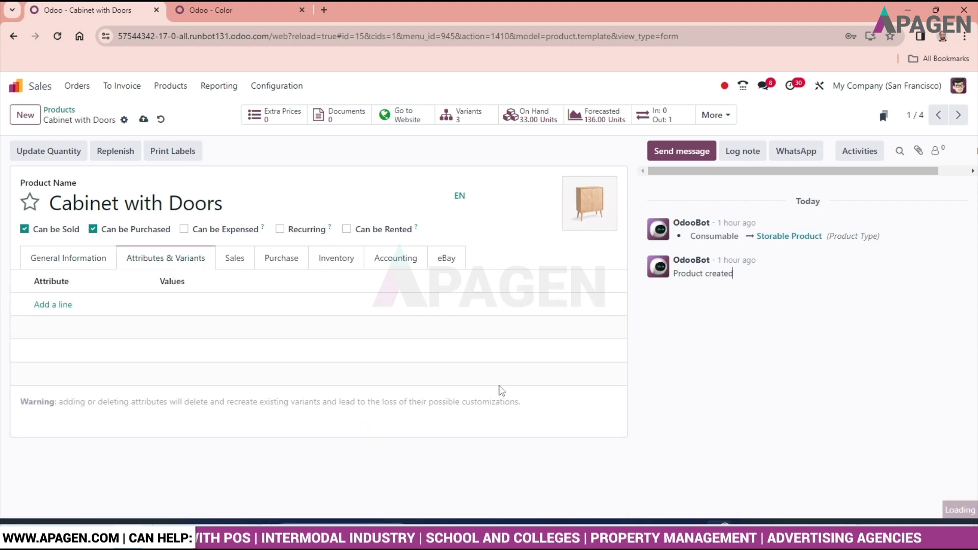
{"action": "left_click", "coordinate": [144, 120]}
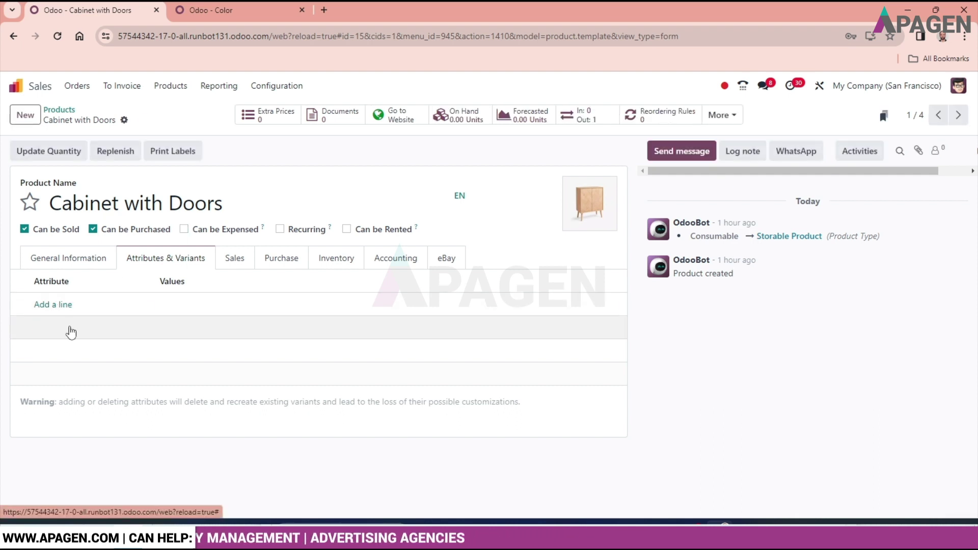
Add a new attribute line with Color, checking the Color attribute tab for its values.
{"action": "left_click", "coordinate": [59, 308]}
{"action": "left_click", "coordinate": [98, 304]}
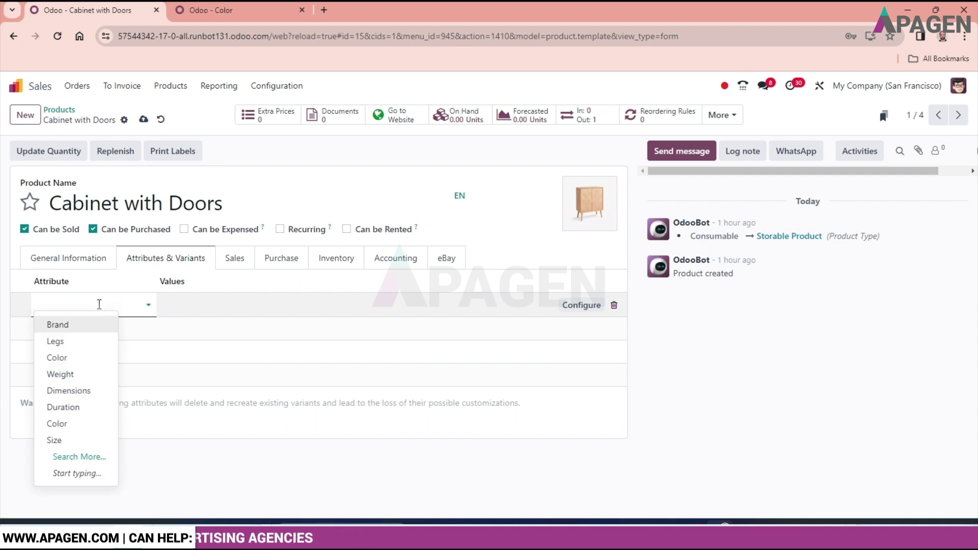
{"action": "left_click", "coordinate": [76, 359]}
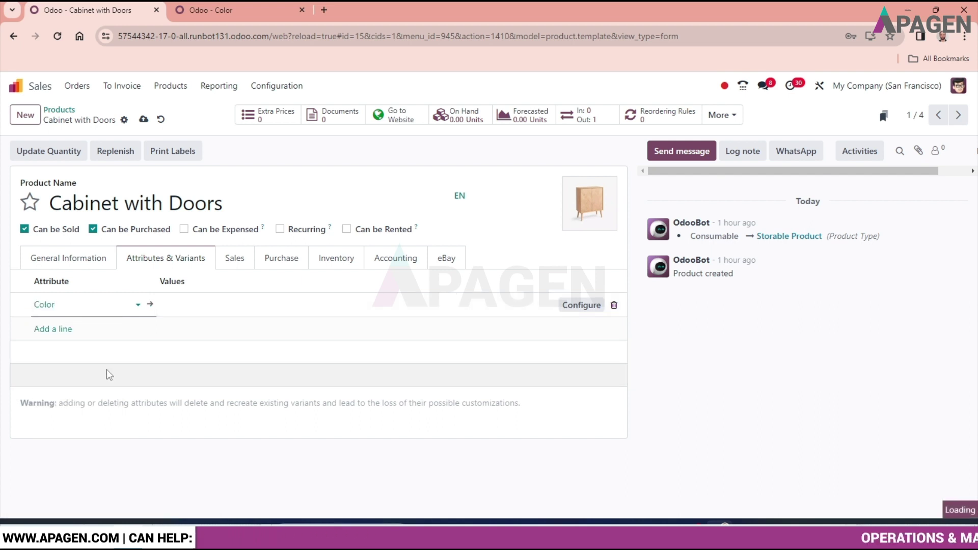
{"action": "left_click", "coordinate": [198, 305]}
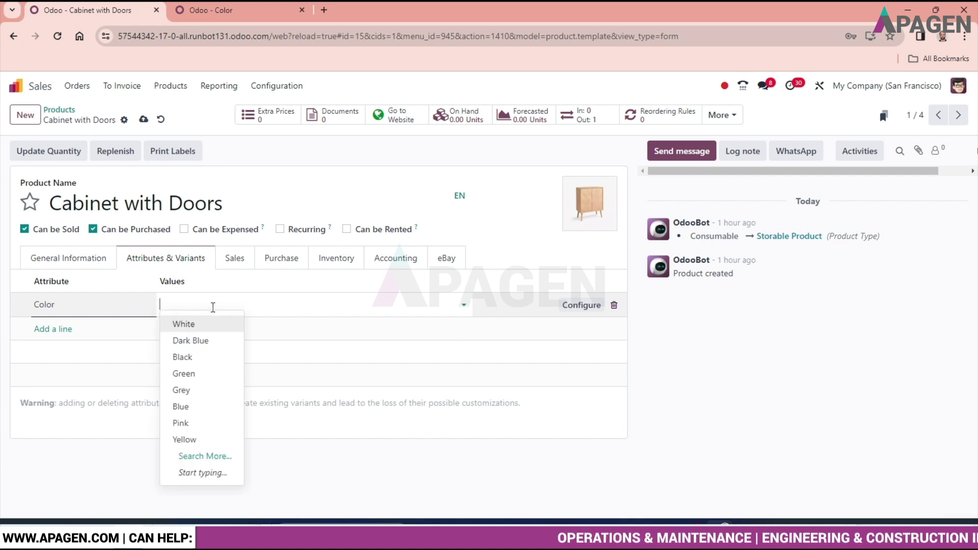
{"action": "left_click", "coordinate": [74, 302]}
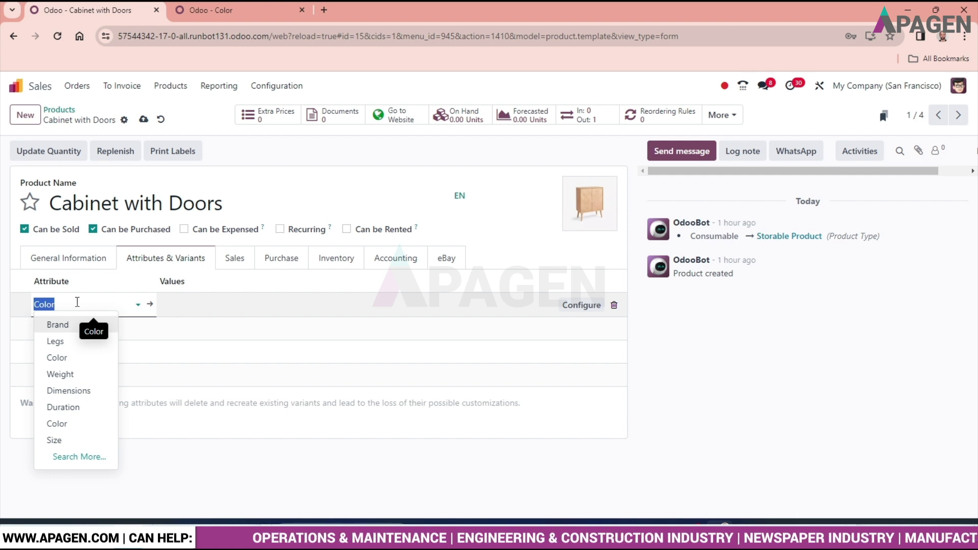
{"action": "type", "text": "Color"}
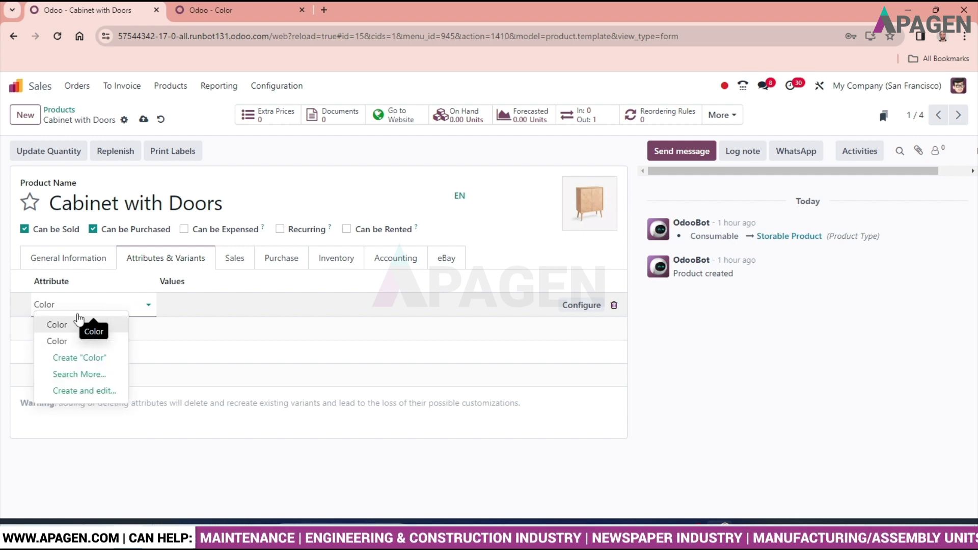
{"action": "left_click", "coordinate": [74, 342]}
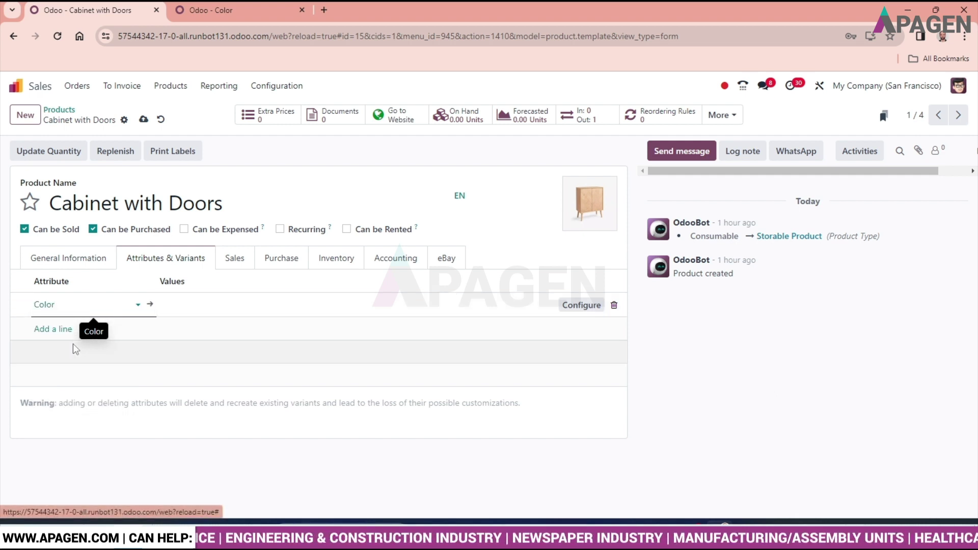
{"action": "left_click", "coordinate": [248, 303]}
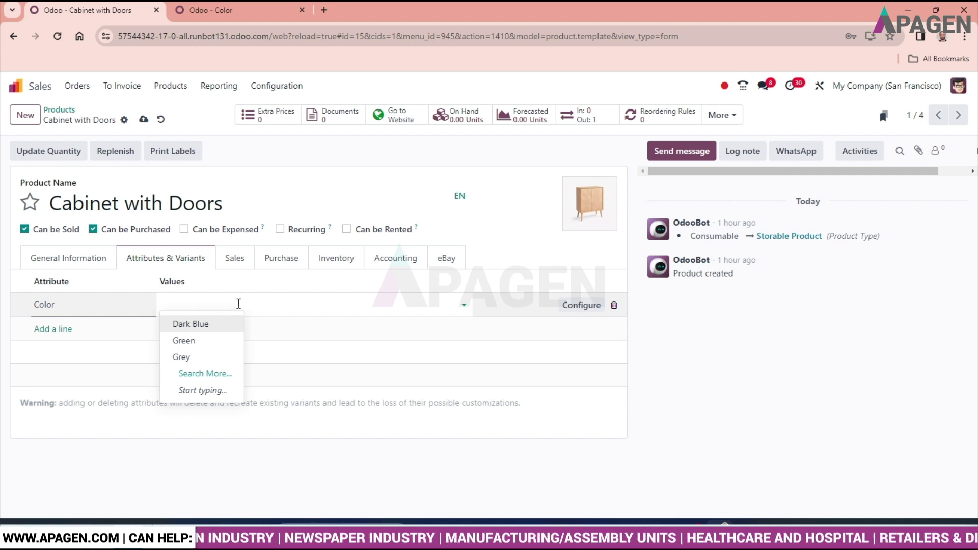
{"action": "left_click", "coordinate": [229, 10]}
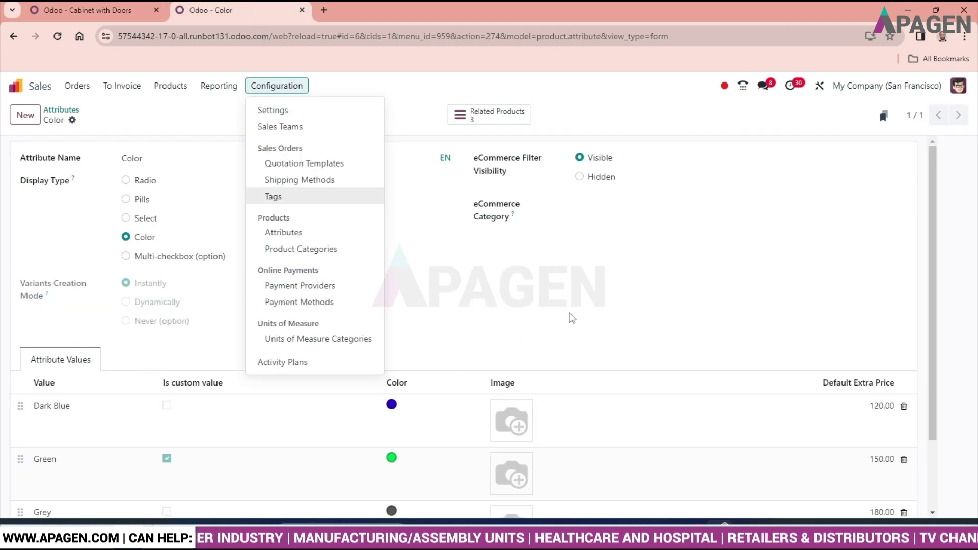
{"action": "left_click", "coordinate": [572, 318]}
{"action": "scroll", "coordinate": [72, 389], "scroll_direction": "down", "scroll_amount": 2}
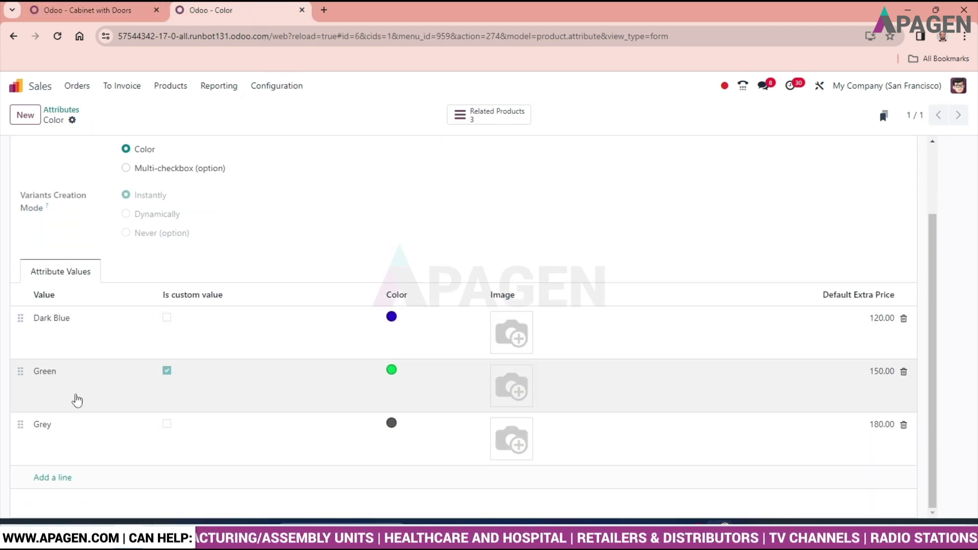
{"action": "left_click", "coordinate": [82, 9]}
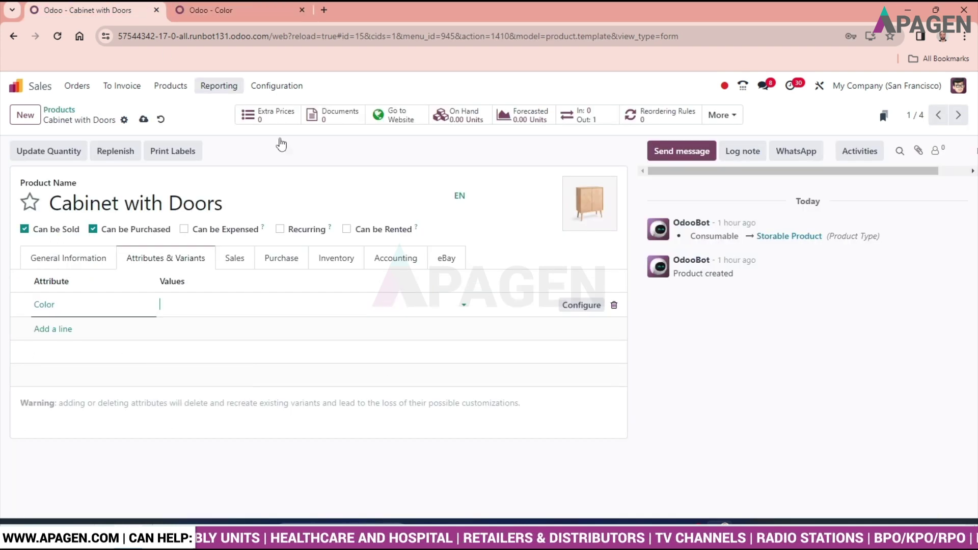
Add Dark Blue, Green and Grey to the Color line and save 3 variants.
{"action": "left_click", "coordinate": [259, 303]}
{"action": "left_click", "coordinate": [197, 326]}
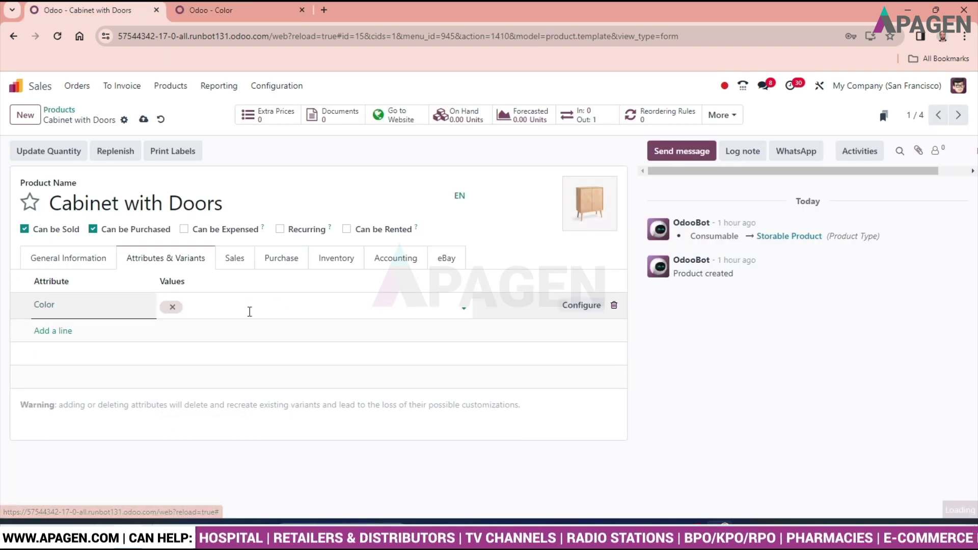
{"action": "left_click", "coordinate": [292, 307]}
{"action": "left_click", "coordinate": [264, 337]}
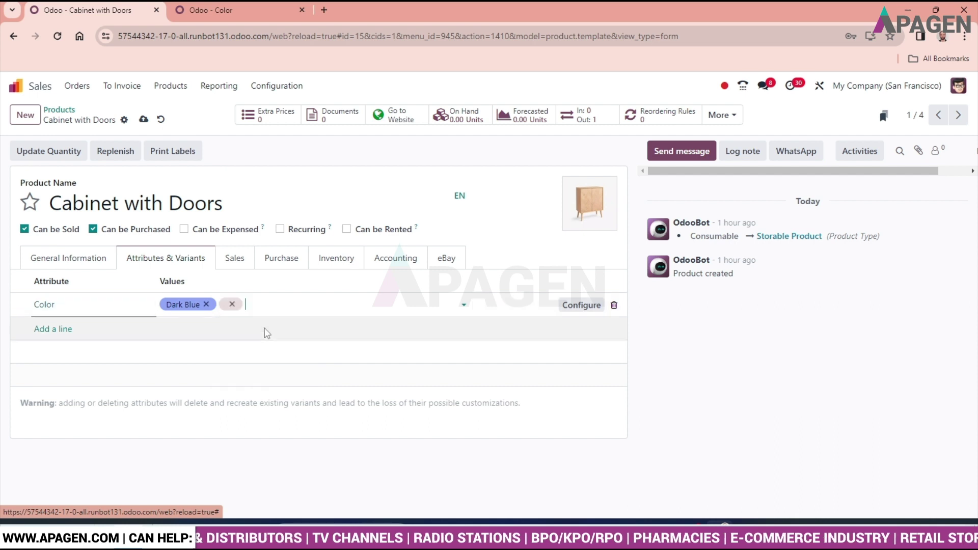
{"action": "left_click", "coordinate": [325, 306]}
{"action": "left_click", "coordinate": [307, 323]}
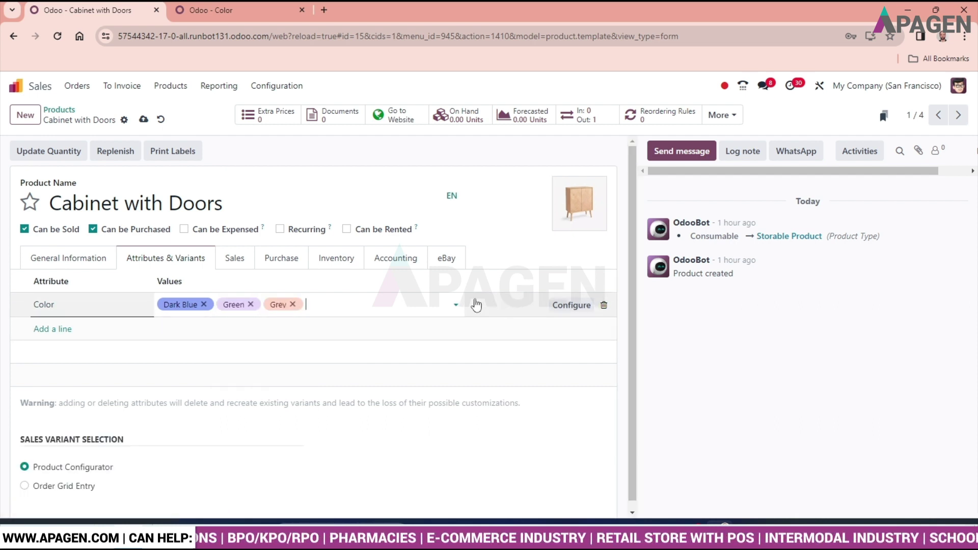
{"action": "left_click", "coordinate": [144, 119]}
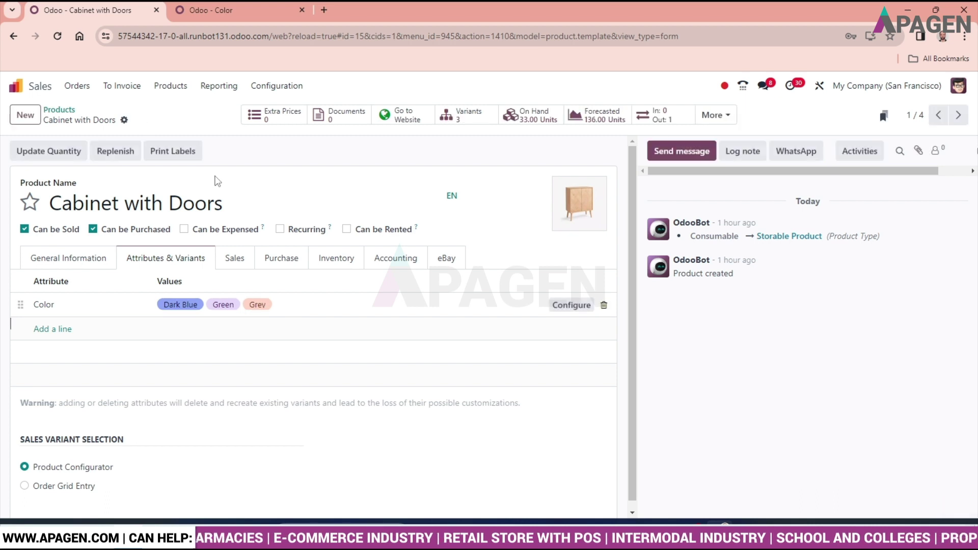
{"action": "left_click", "coordinate": [231, 11]}
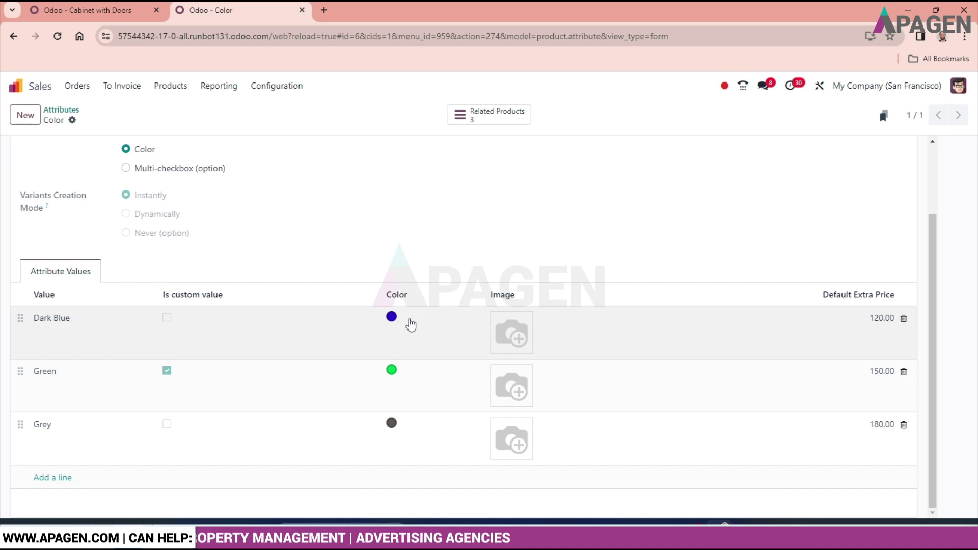
Review the Color attribute's swatches and extra prices.
{"action": "mouse_move", "coordinate": [409, 323]}
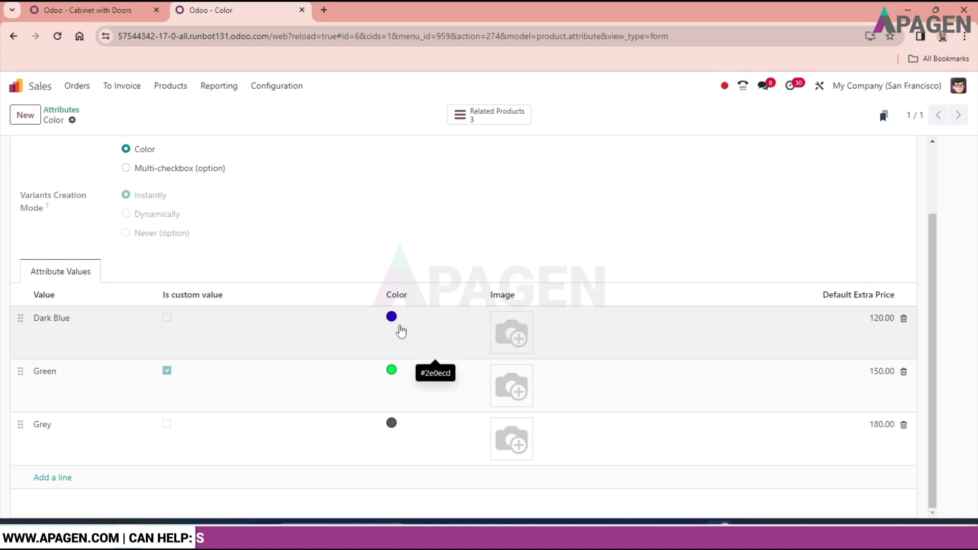
{"action": "scroll", "coordinate": [401, 331], "scroll_direction": "up", "scroll_amount": 2}
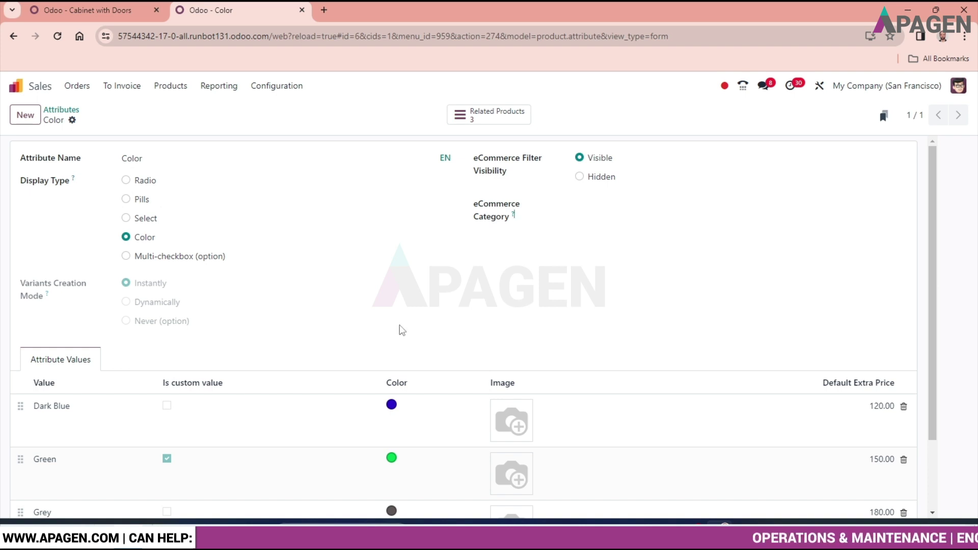
{"action": "scroll", "coordinate": [400, 330], "scroll_direction": "down", "scroll_amount": 2}
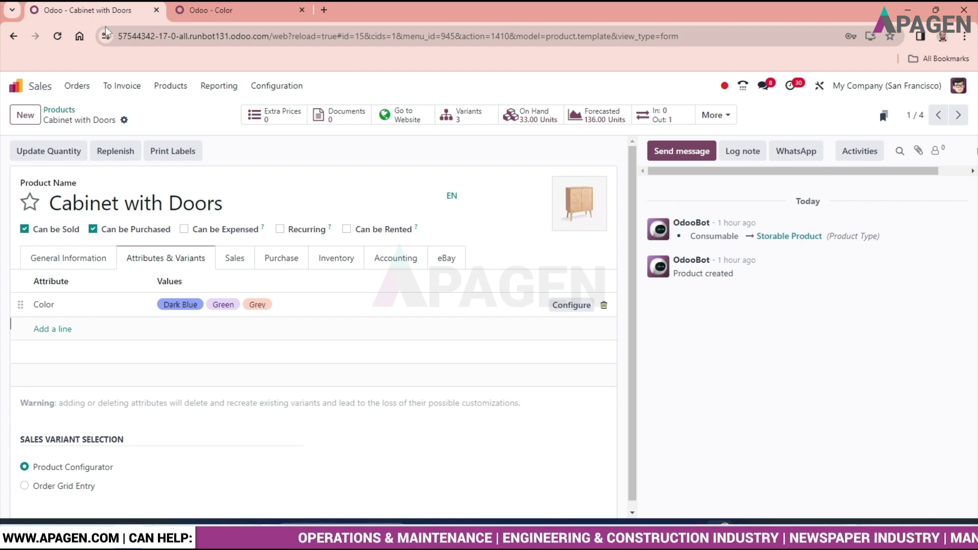
Duplicate the Cabinet with Doors page into another browser tab.
{"action": "right_click", "coordinate": [58, 4]}
{"action": "left_click", "coordinate": [124, 102]}
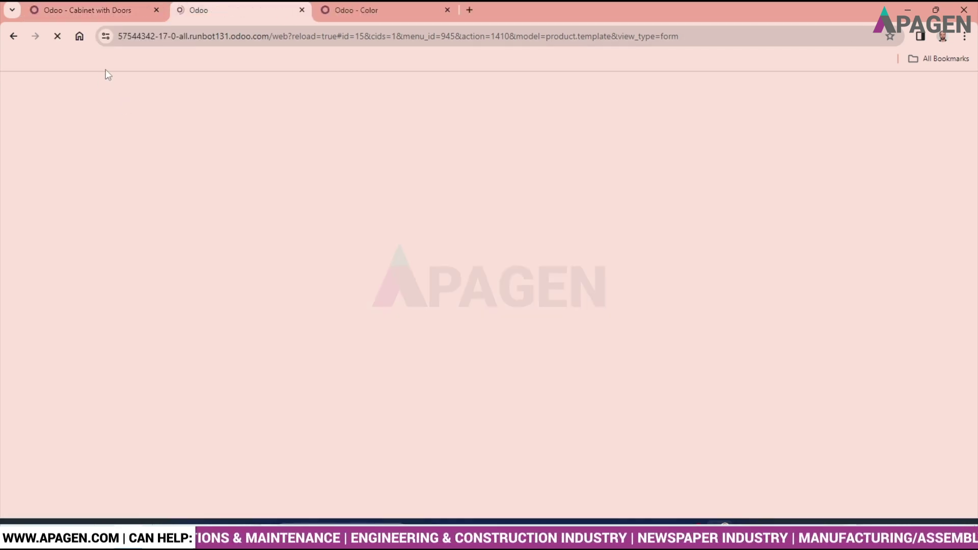
{"action": "left_click", "coordinate": [101, 10]}
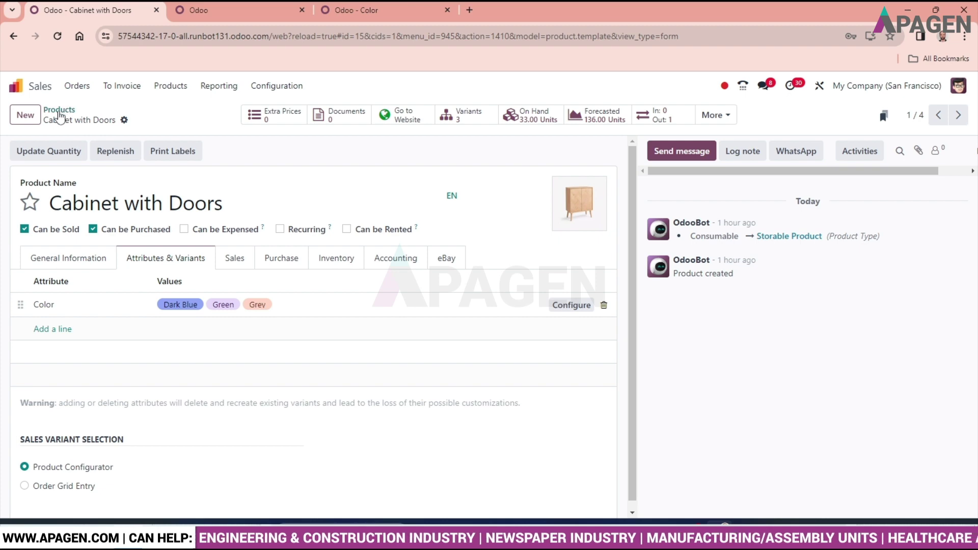
Create a new quotation for customer Azure Interior.
{"action": "left_click", "coordinate": [77, 88]}
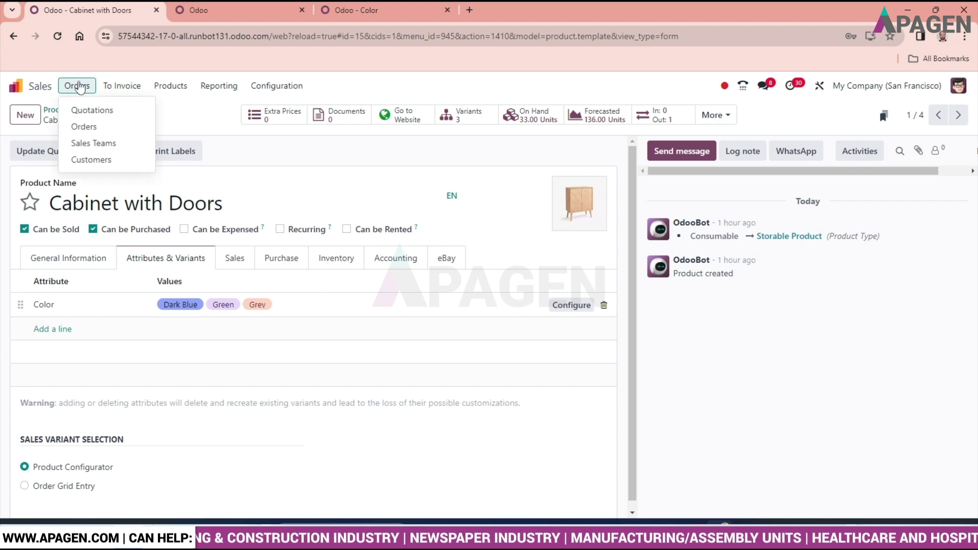
{"action": "left_click", "coordinate": [88, 110]}
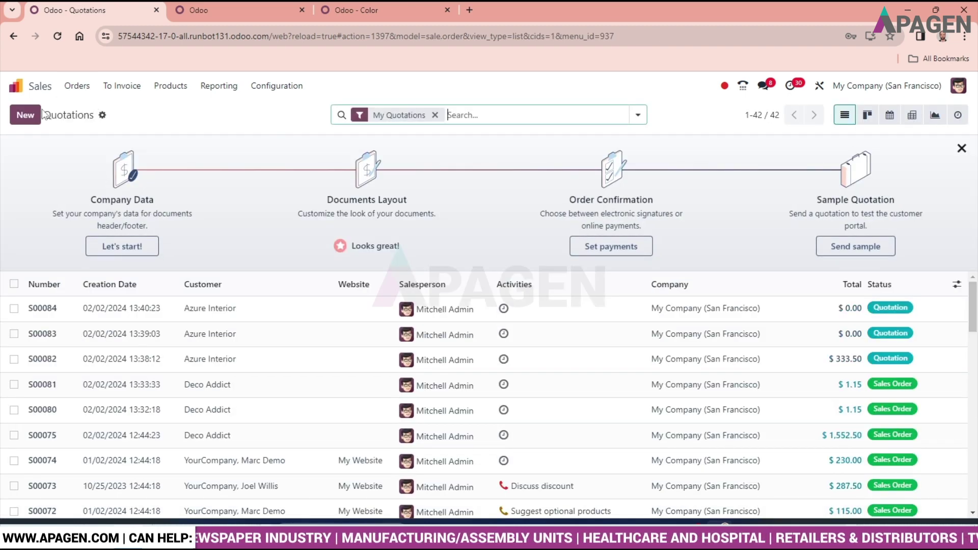
{"action": "left_click", "coordinate": [33, 119]}
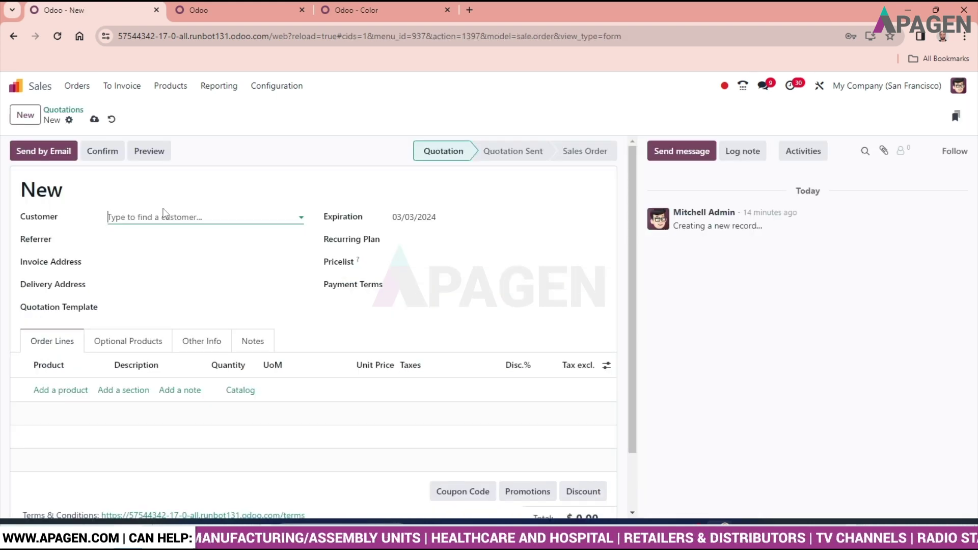
{"action": "left_click", "coordinate": [161, 215]}
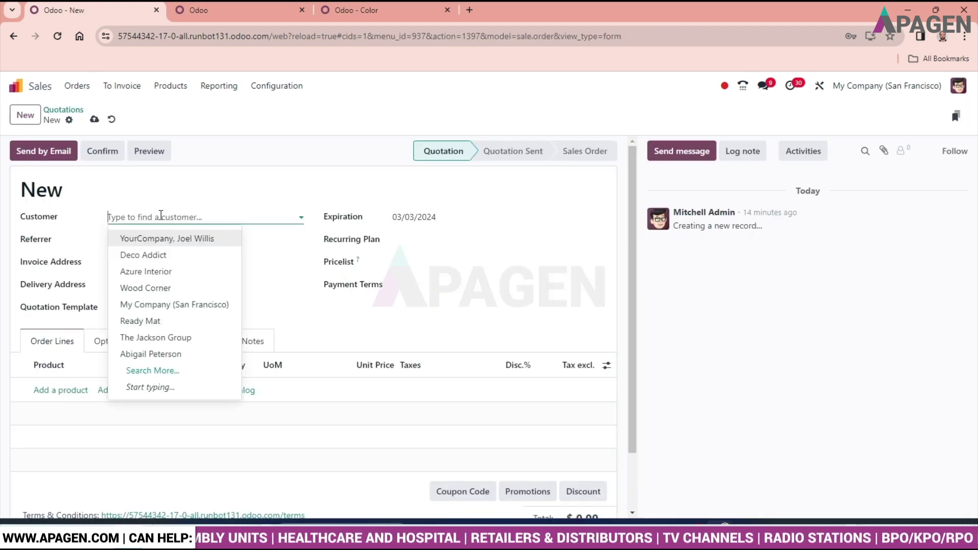
{"action": "left_click", "coordinate": [160, 274]}
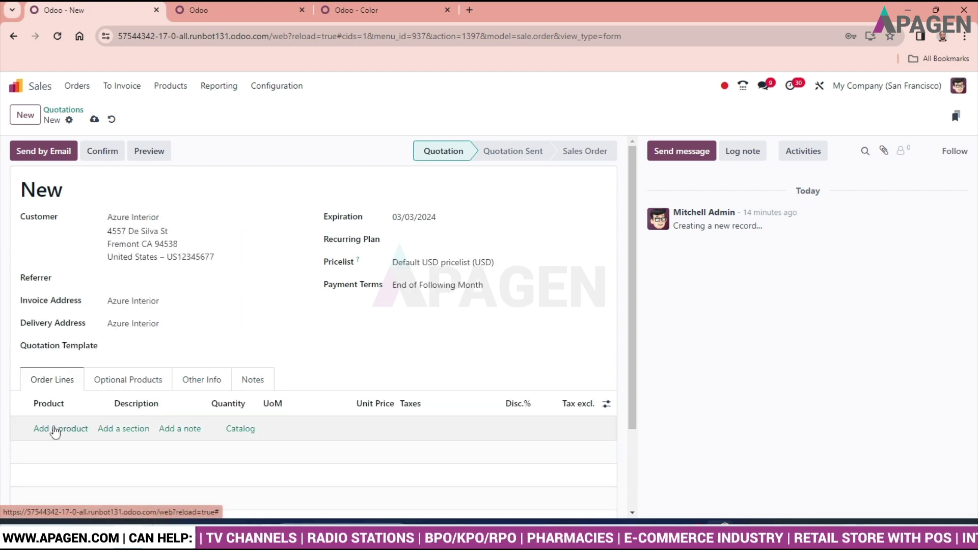
Add an order line for Cabinet with Doors, searching 'cabina'.
{"action": "left_click", "coordinate": [55, 430]}
{"action": "type", "text": "c"}
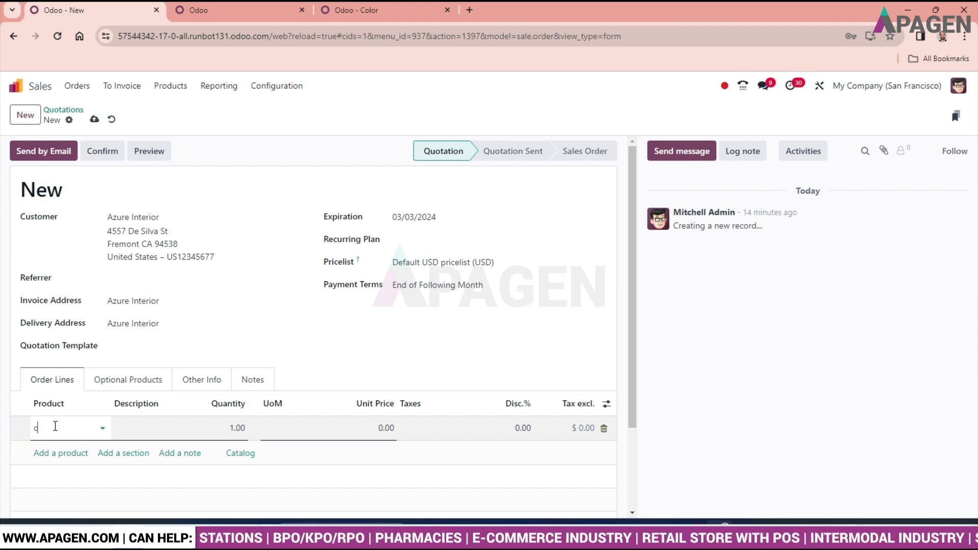
{"action": "type", "text": "abinat"}
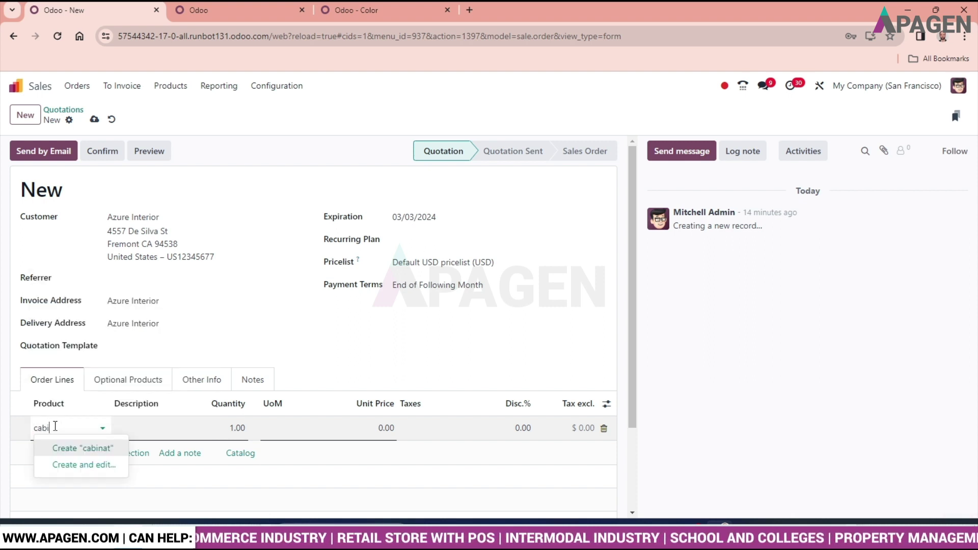
{"action": "key", "text": "BackSpace"}
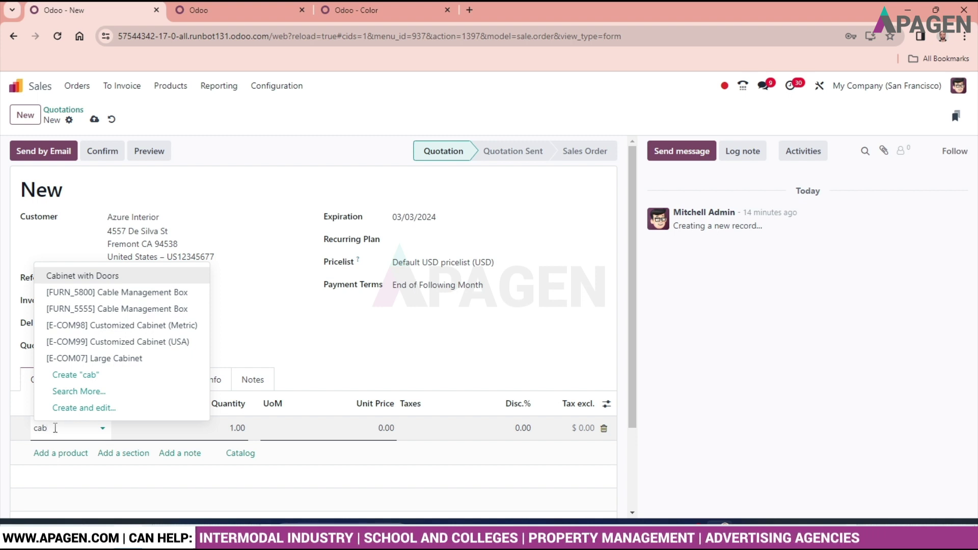
{"action": "left_click", "coordinate": [109, 276]}
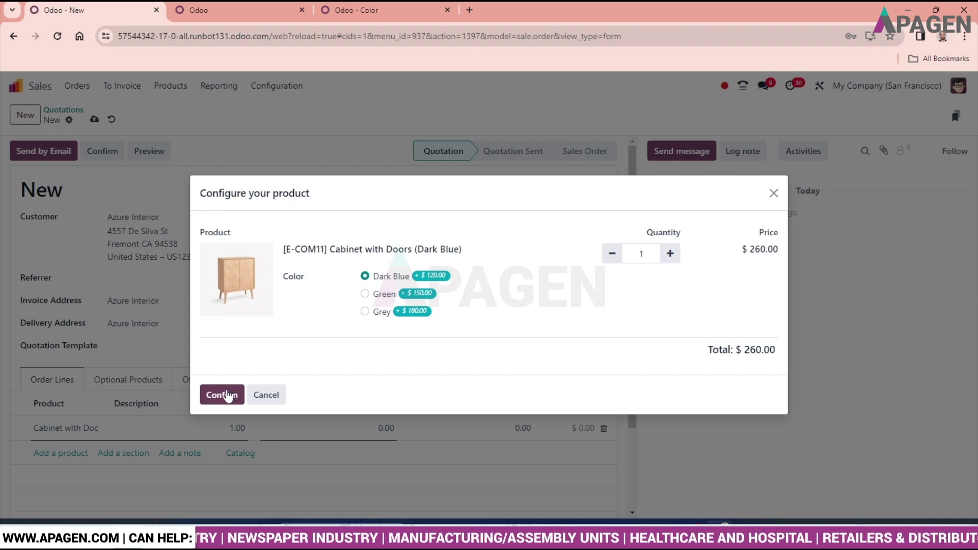
Briefly try Green, then add the Cabinet with Doors in Dark Blue at 260.00.
{"action": "left_click", "coordinate": [365, 294]}
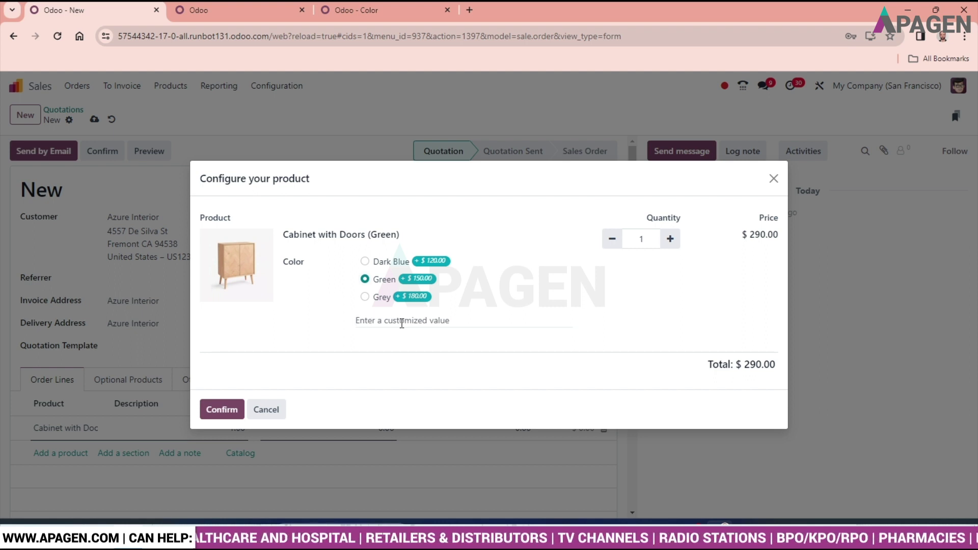
{"action": "left_click", "coordinate": [365, 261]}
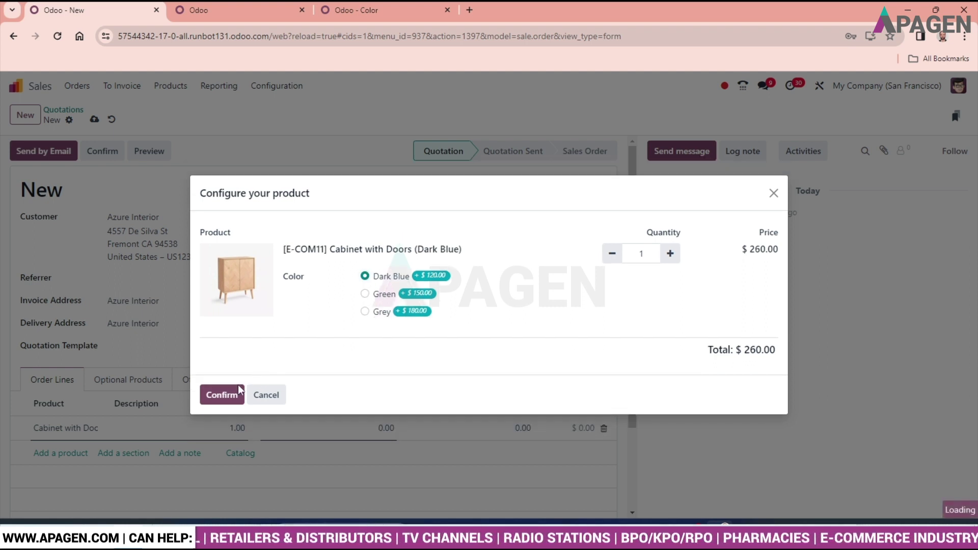
{"action": "left_click", "coordinate": [222, 395]}
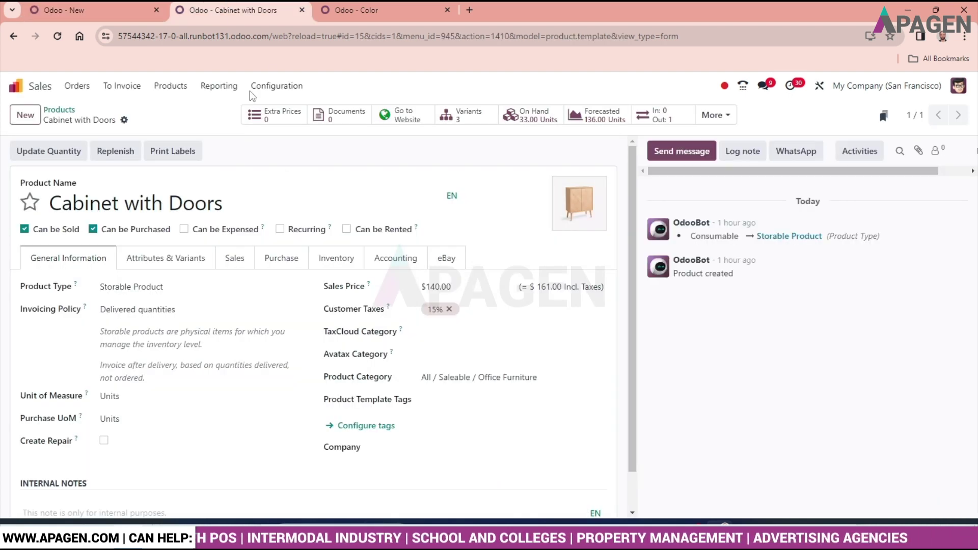
{"action": "left_click", "coordinate": [357, 9]}
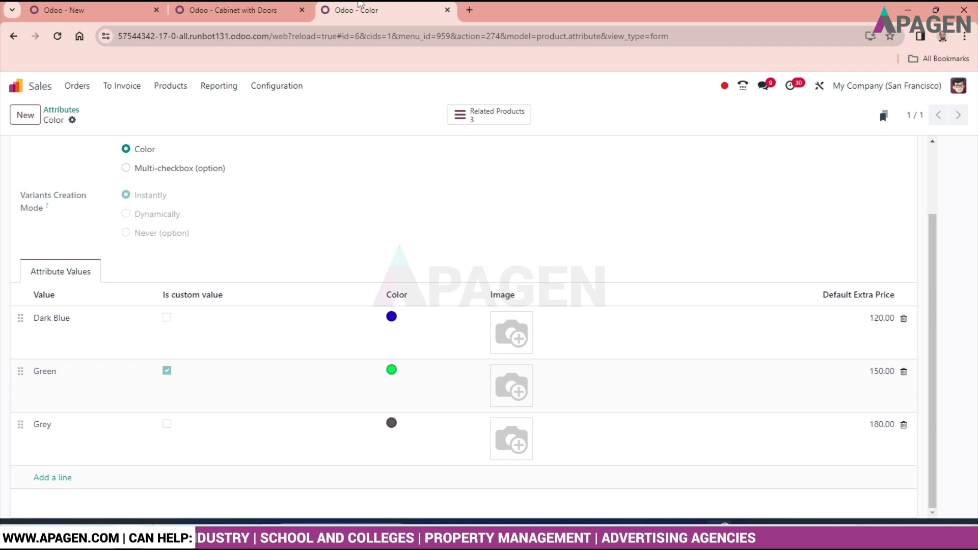
Scroll through the Color attribute's settings page.
{"action": "scroll", "coordinate": [307, 303], "scroll_direction": "up", "scroll_amount": 2}
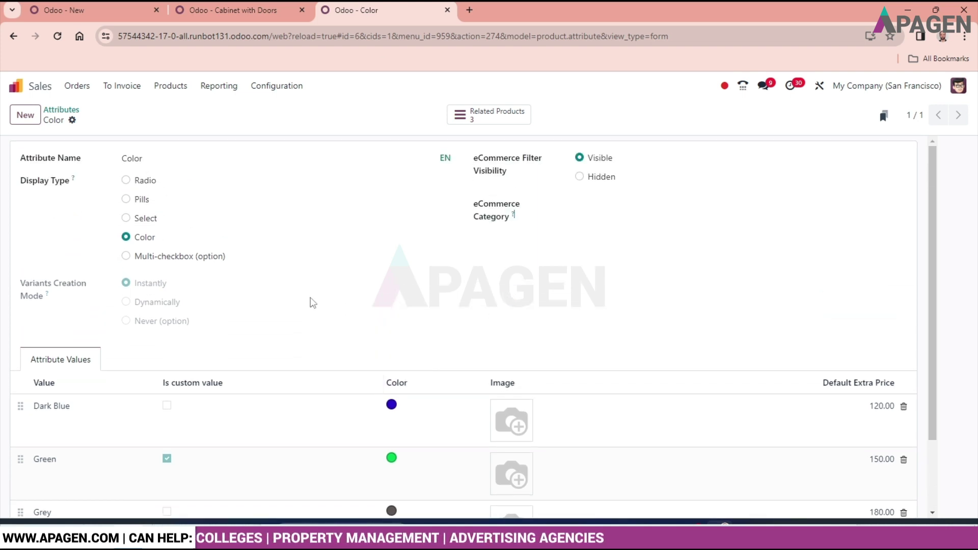
{"action": "scroll", "coordinate": [308, 304], "scroll_direction": "down", "scroll_amount": 2}
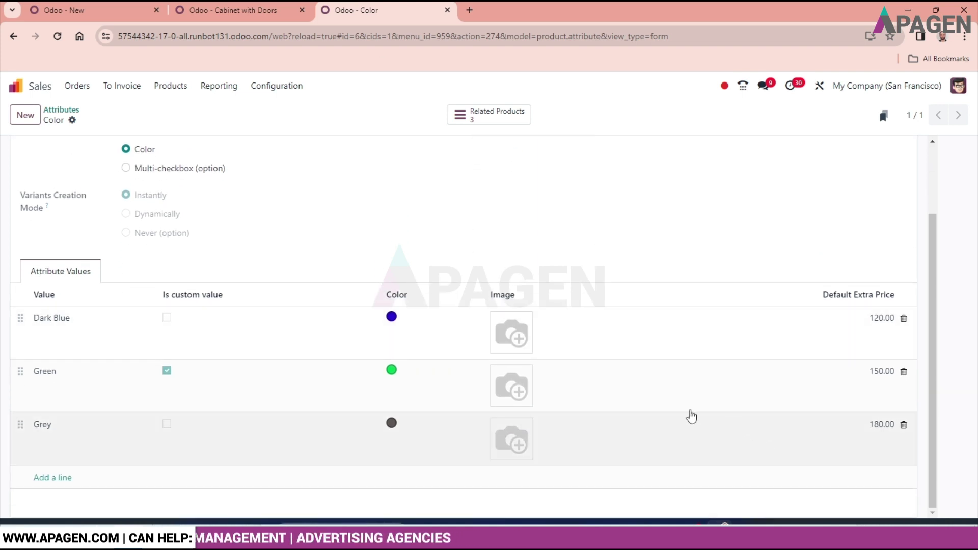
{"action": "scroll", "coordinate": [355, 347], "scroll_direction": "up", "scroll_amount": 2}
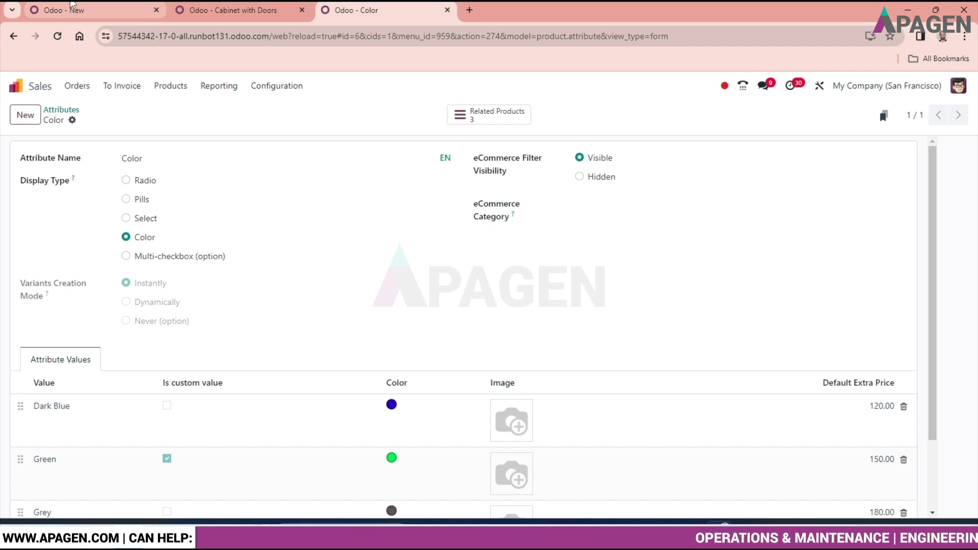
Check the quotation's Dark Blue cabinet line and its $299.00 total with 15% tax.
{"action": "left_click", "coordinate": [86, 11]}
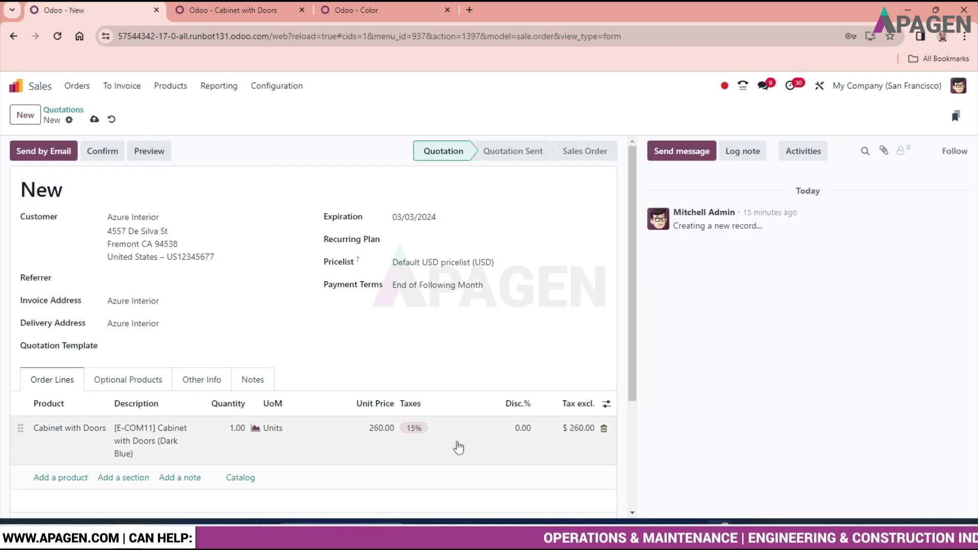
{"action": "left_click", "coordinate": [240, 6]}
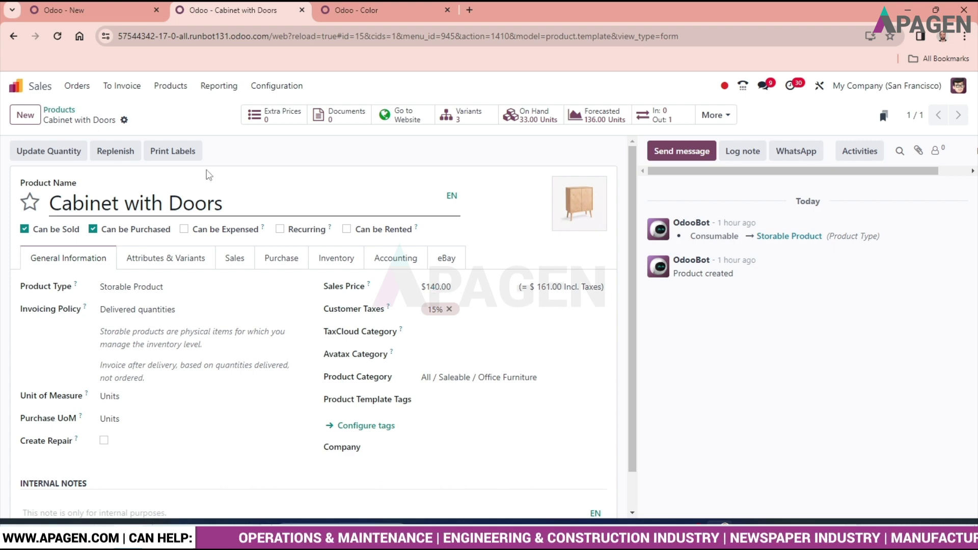
{"action": "left_click", "coordinate": [89, 10]}
{"action": "left_click", "coordinate": [578, 438]}
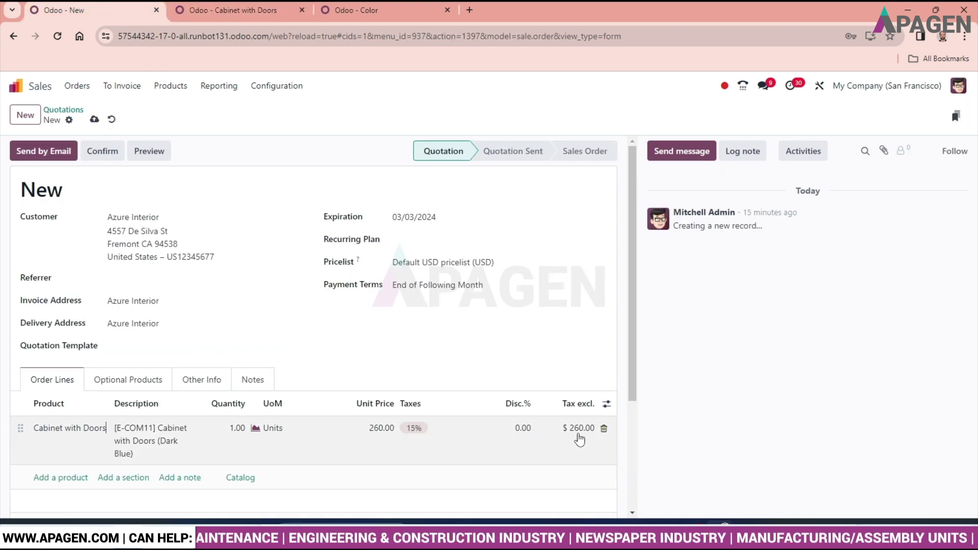
{"action": "scroll", "coordinate": [546, 414], "scroll_direction": "down", "scroll_amount": 3}
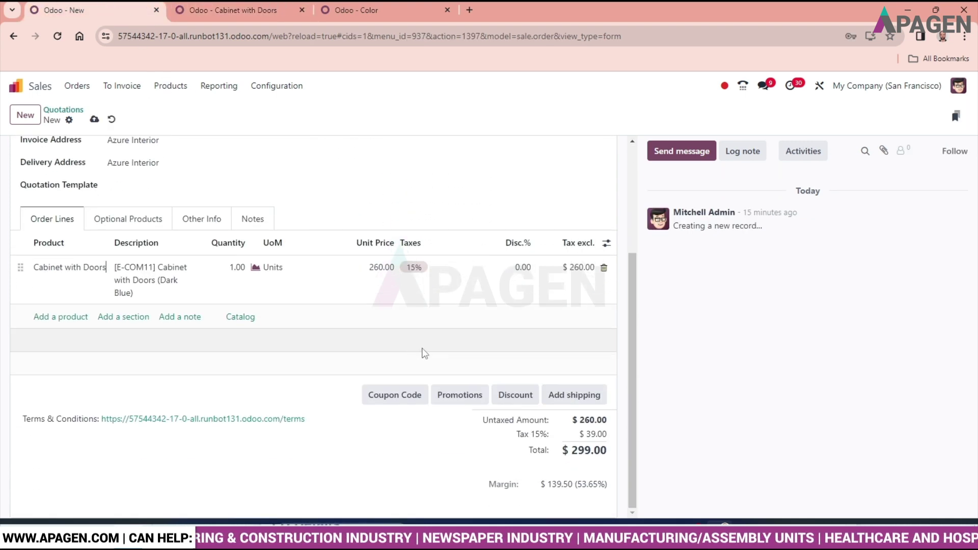
{"action": "scroll", "coordinate": [411, 350], "scroll_direction": "up", "scroll_amount": 3}
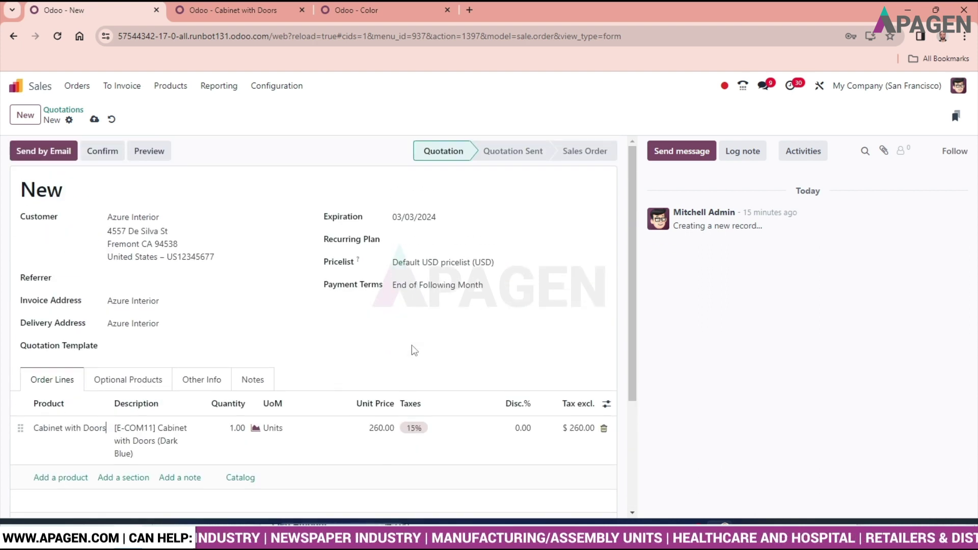
{"action": "scroll", "coordinate": [299, 302], "scroll_direction": "down", "scroll_amount": 1}
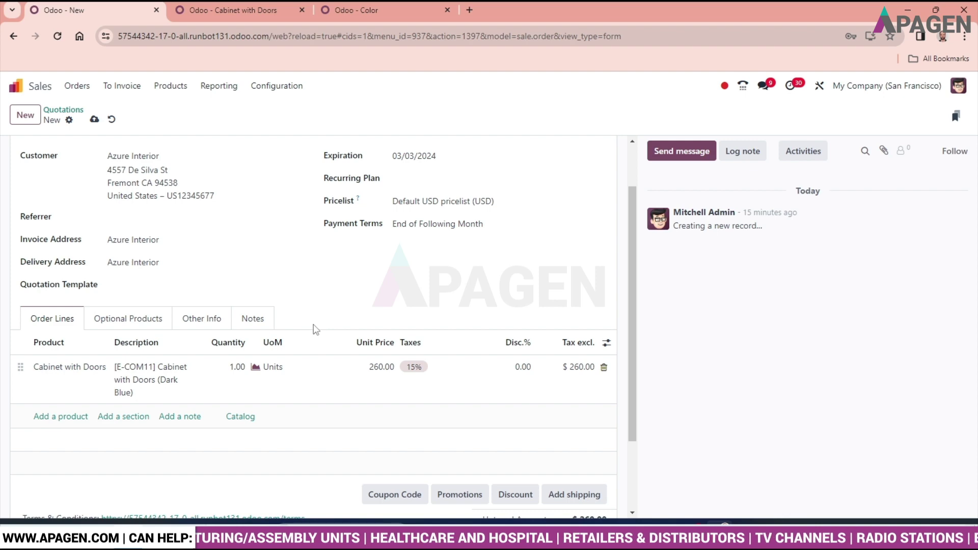
{"action": "left_click", "coordinate": [232, 10]}
Change the Color attribute's display type to Radio and save it.
{"action": "left_click_drag", "start_coordinate": [352, 10], "coordinate": [258, 12]}
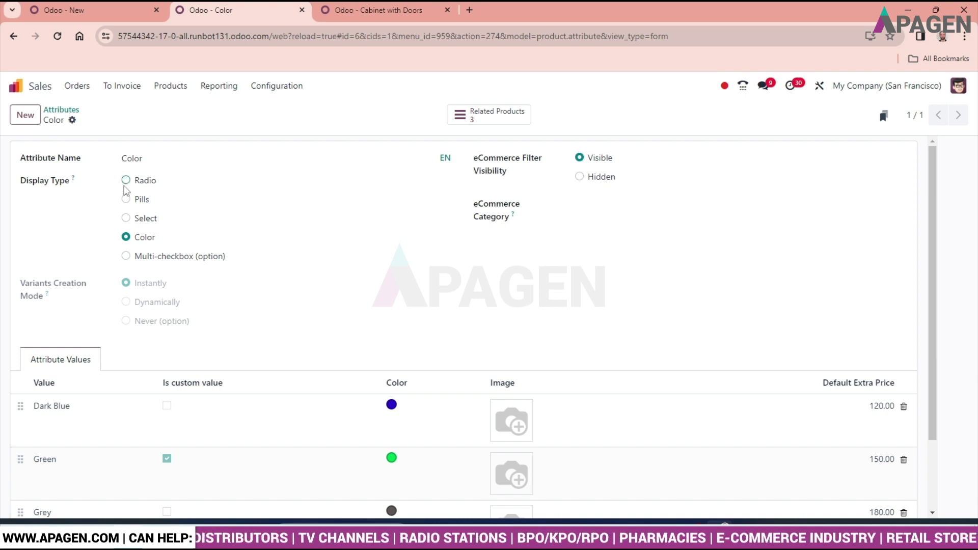
{"action": "left_click", "coordinate": [125, 181]}
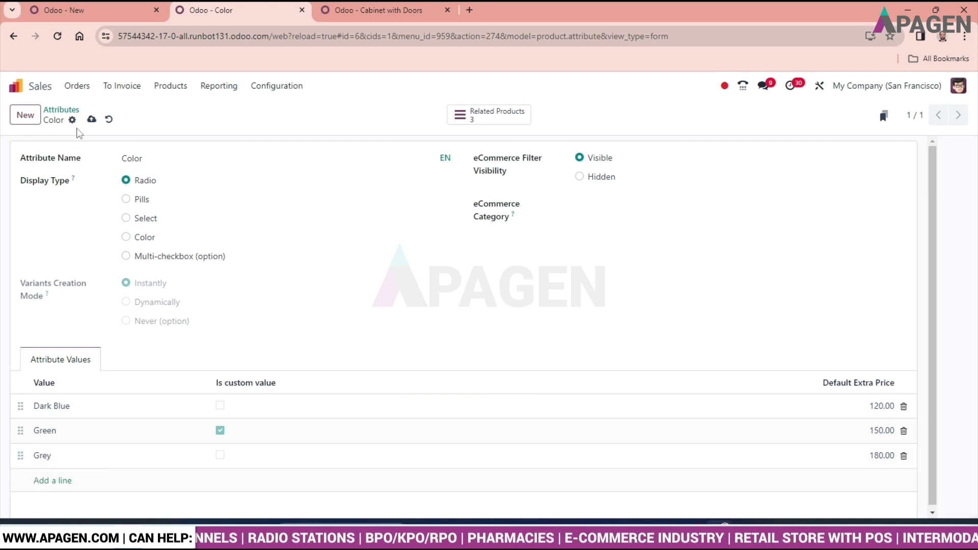
{"action": "left_click", "coordinate": [91, 119]}
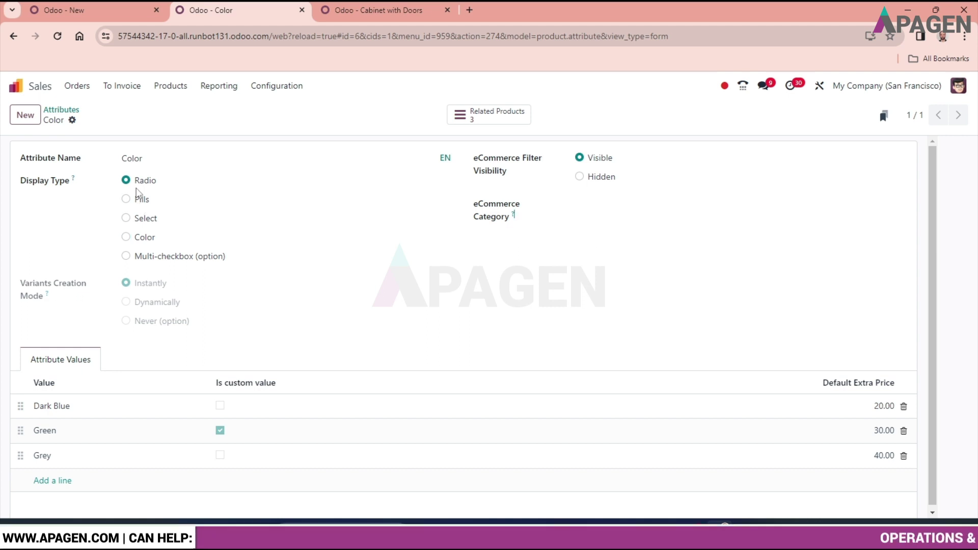
{"action": "left_click", "coordinate": [64, 10]}
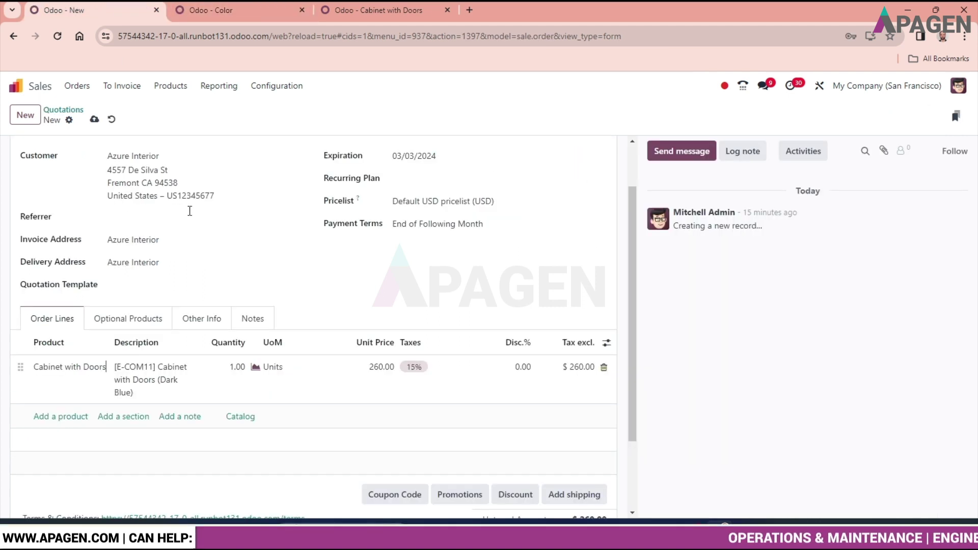
Discard the unsaved quotation and start a new Azure Interior quotation with an order line.
{"action": "left_click", "coordinate": [112, 120]}
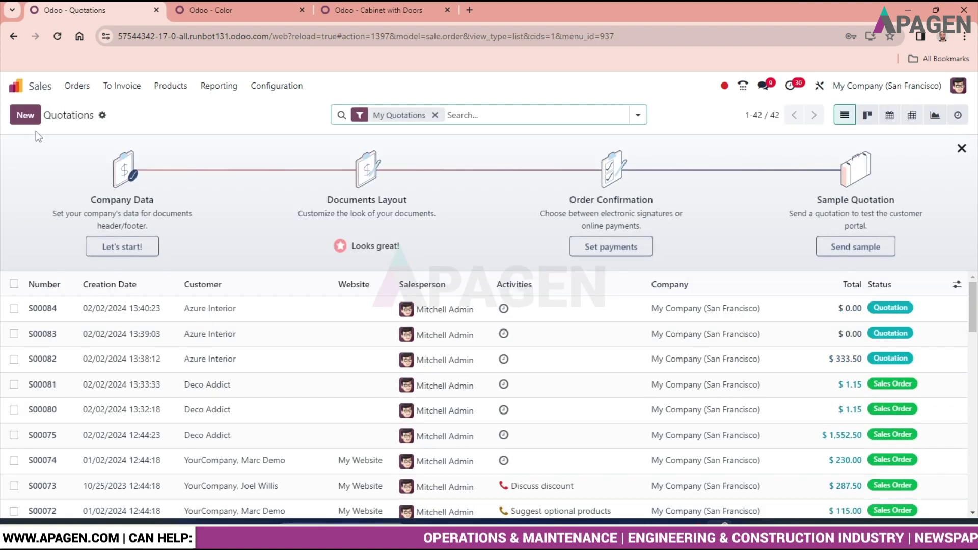
{"action": "left_click", "coordinate": [27, 116]}
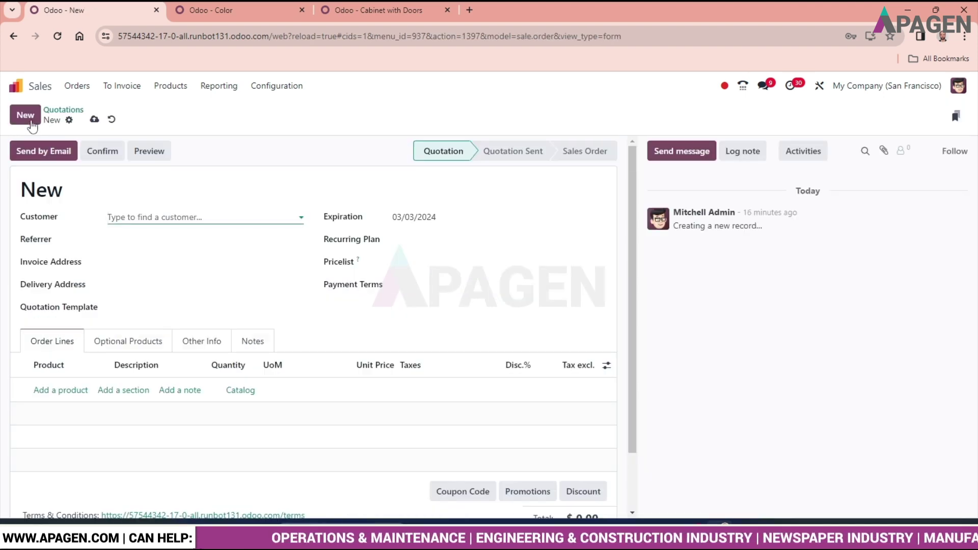
{"action": "left_click", "coordinate": [153, 218]}
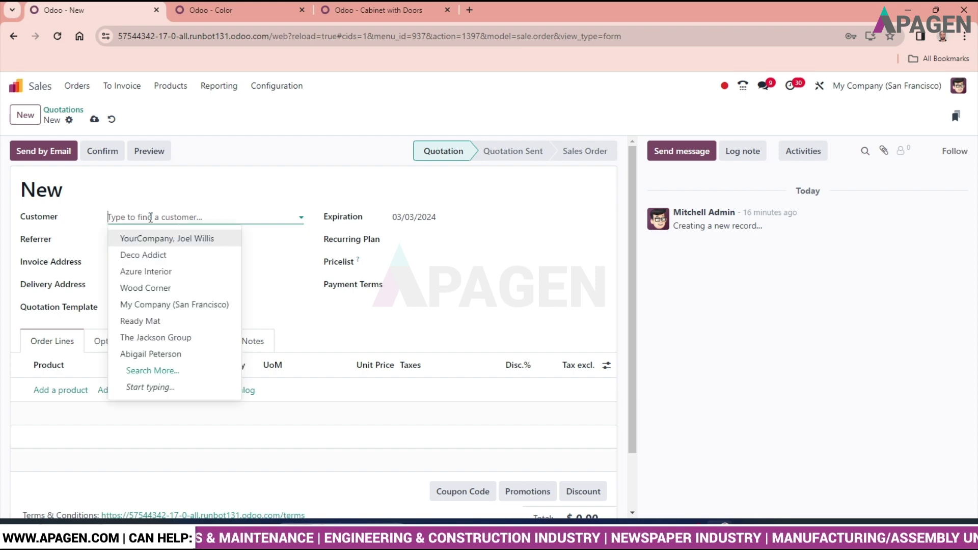
{"action": "left_click", "coordinate": [158, 278]}
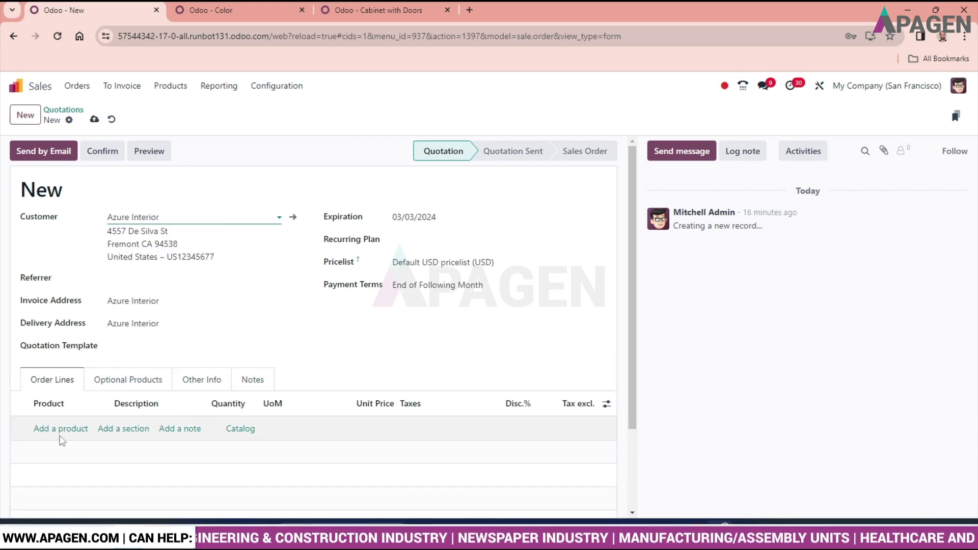
{"action": "left_click", "coordinate": [64, 429]}
Add Cabinet with Doors to the line, view the radio-style configurator, then discard it.
{"action": "left_click", "coordinate": [229, 10]}
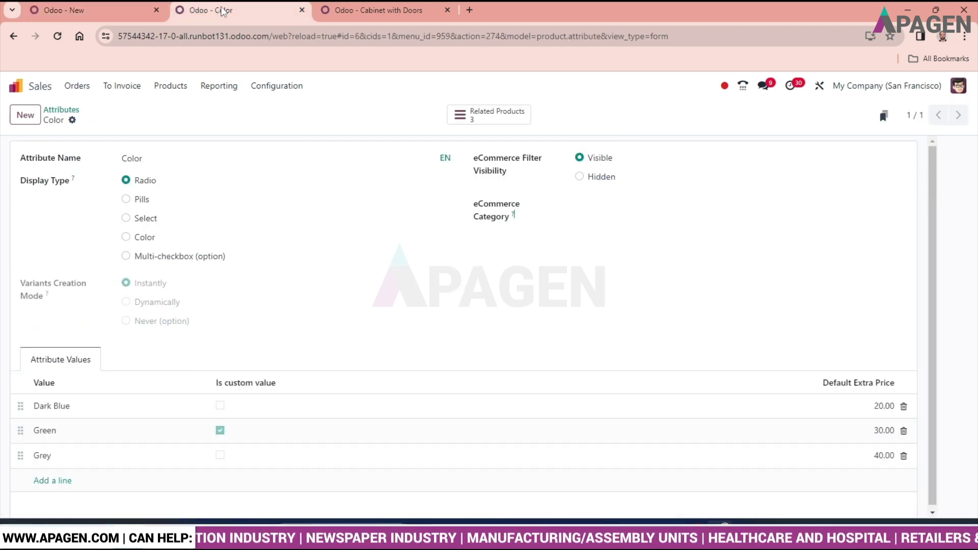
{"action": "left_click", "coordinate": [378, 10]}
{"action": "left_click", "coordinate": [231, 197]}
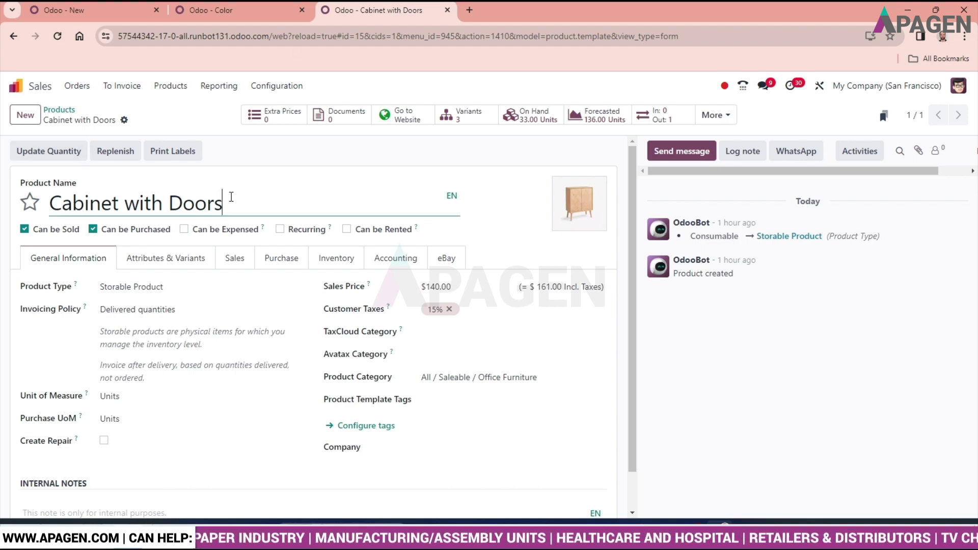
{"action": "triple_click", "coordinate": [225, 197]}
{"action": "key", "text": "ctrl+c"}
{"action": "left_click", "coordinate": [72, 10]}
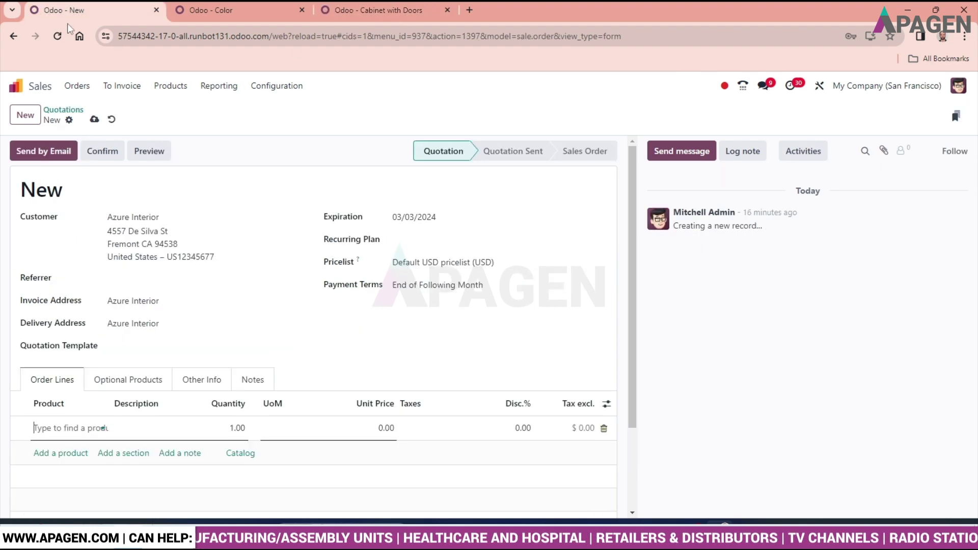
{"action": "key", "text": "ctrl+v"}
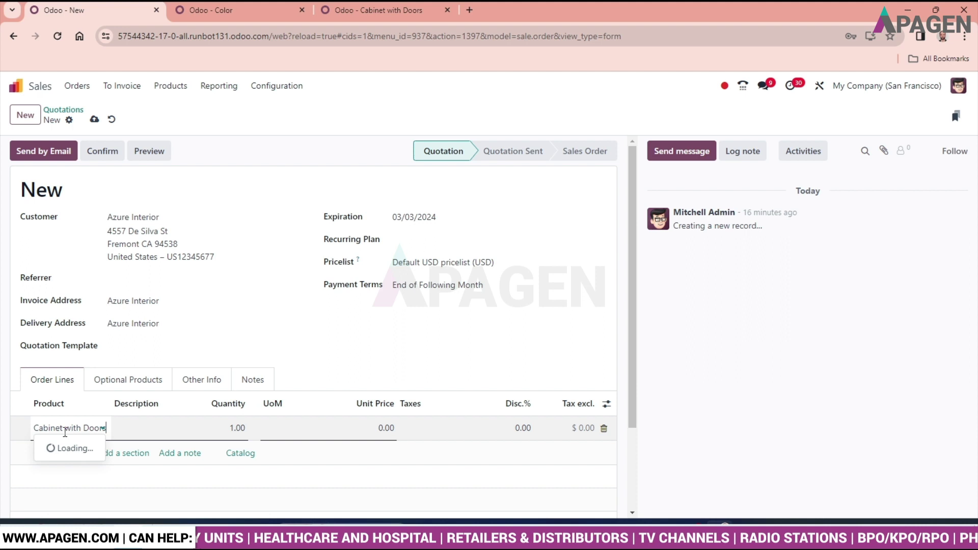
{"action": "left_click", "coordinate": [80, 447]}
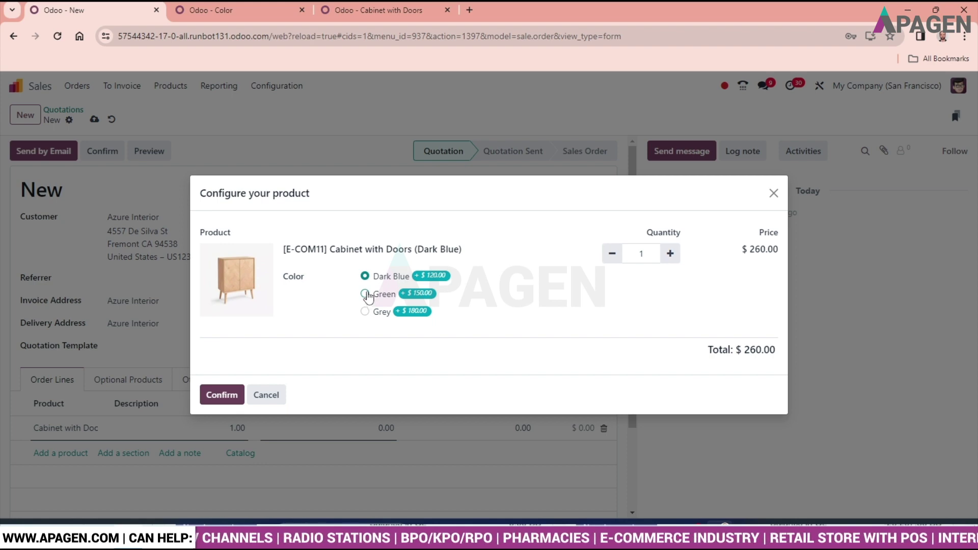
{"action": "left_click", "coordinate": [264, 394]}
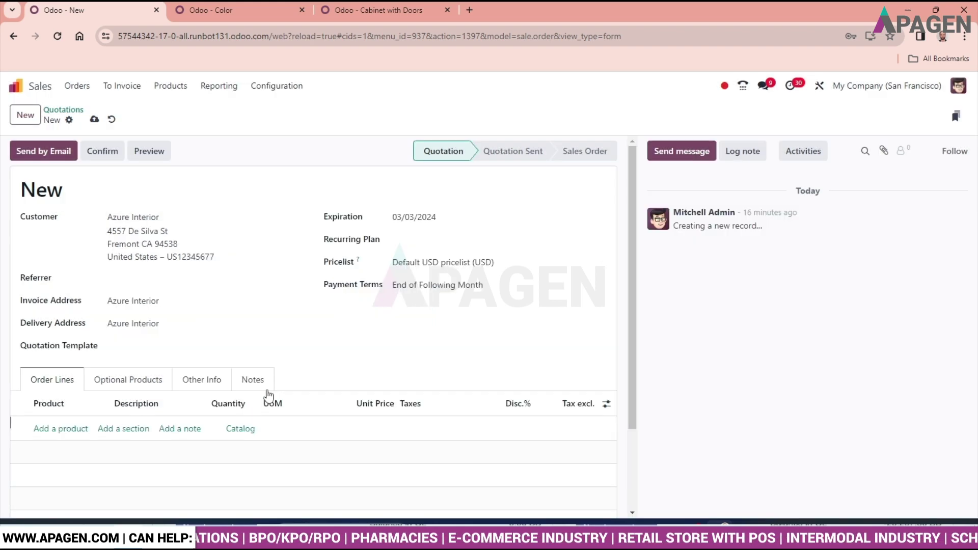
Switch the Color attribute's display type from Radio to Pills.
{"action": "left_click", "coordinate": [264, 10]}
{"action": "left_click", "coordinate": [351, 8]}
{"action": "left_click", "coordinate": [271, 8]}
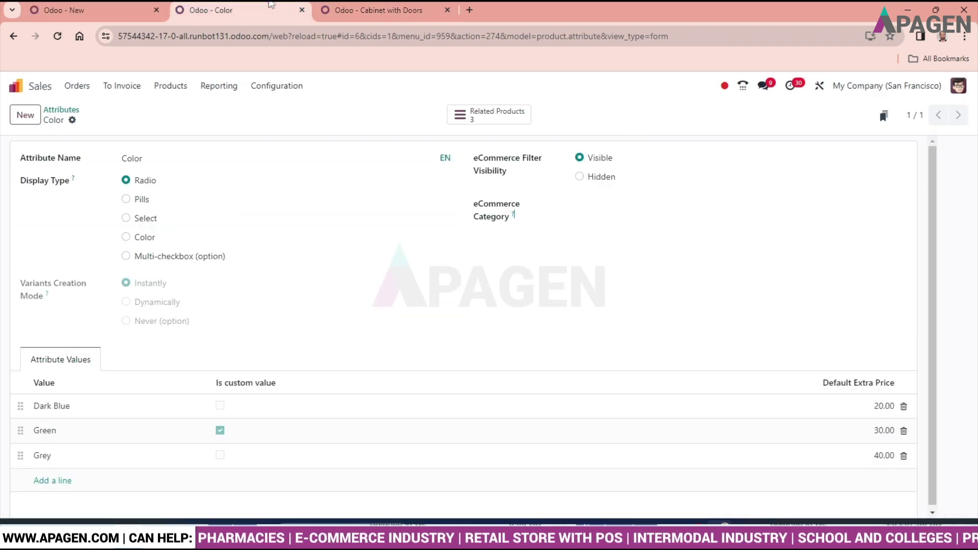
{"action": "left_click", "coordinate": [136, 200]}
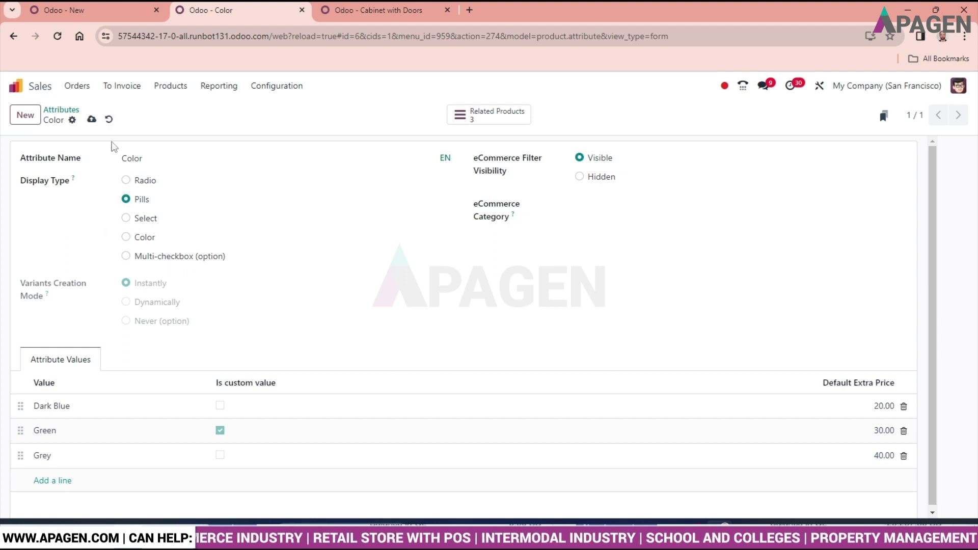
Save the Pills display type and go back to the Quotations list.
{"action": "left_click", "coordinate": [91, 121]}
{"action": "left_click", "coordinate": [66, 10]}
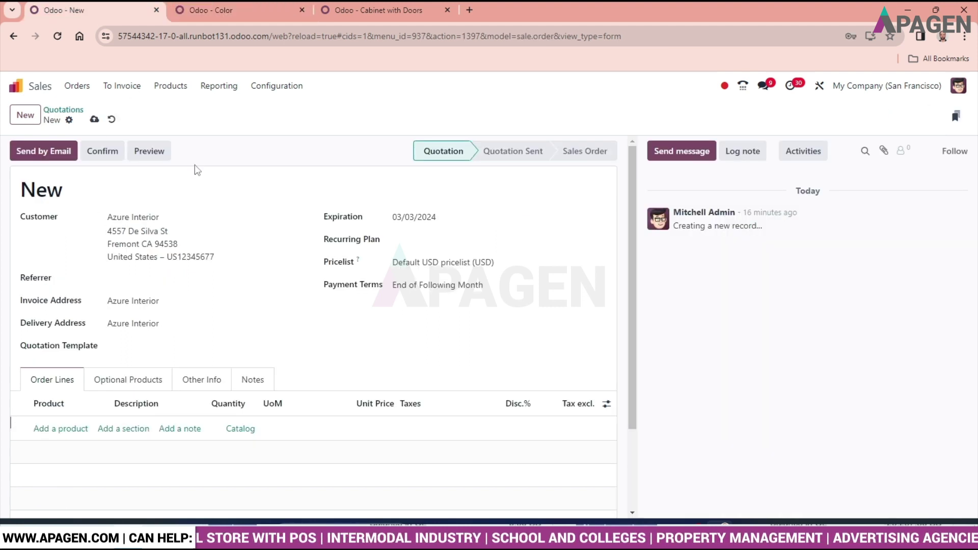
{"action": "left_click", "coordinate": [77, 87]}
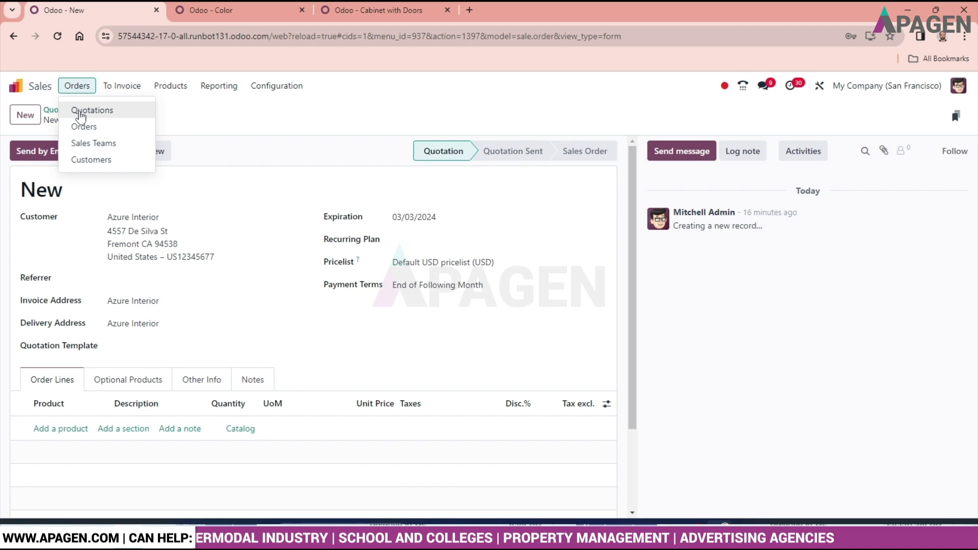
{"action": "left_click", "coordinate": [82, 110]}
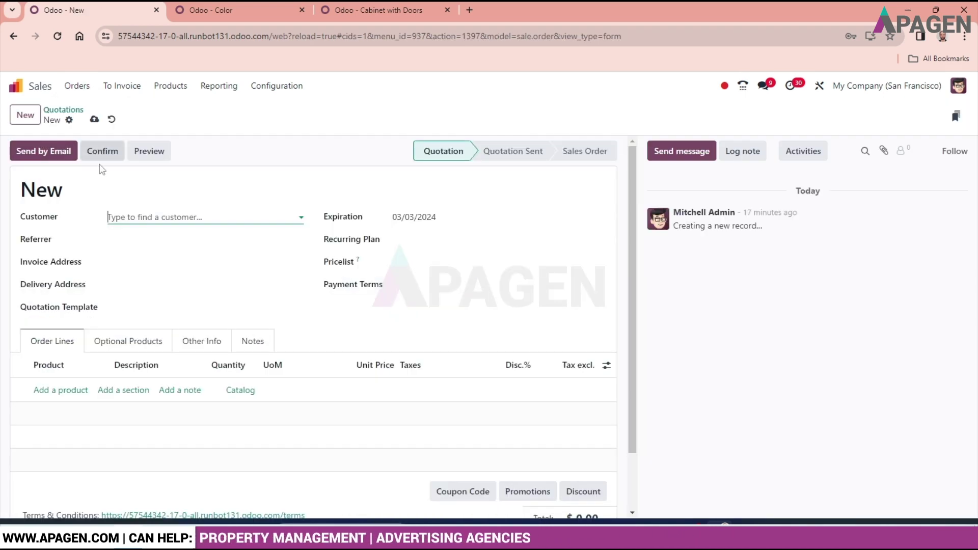
On a new Azure Interior quotation, add Cabinet with Doors in Green at 290.00.
{"action": "left_click", "coordinate": [158, 216]}
{"action": "left_click", "coordinate": [146, 272]}
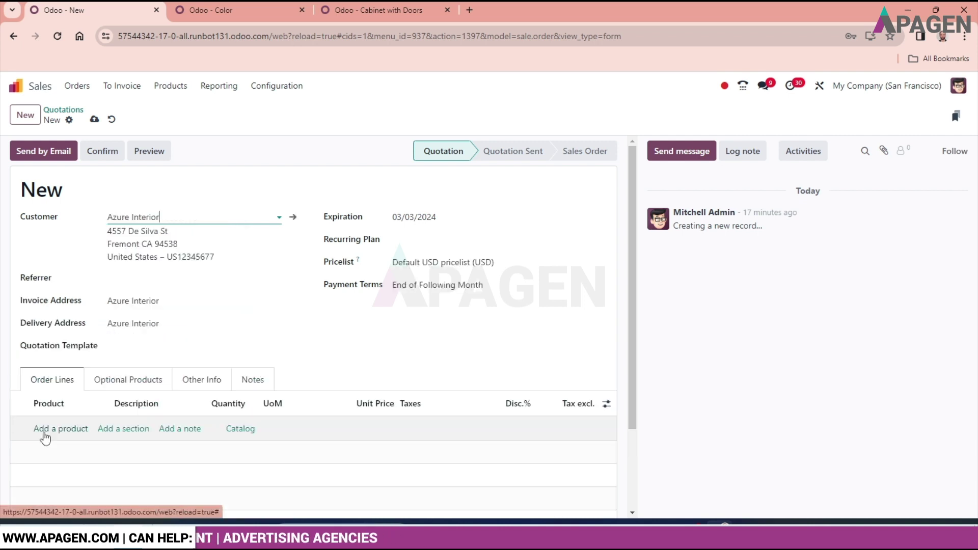
{"action": "left_click", "coordinate": [56, 428]}
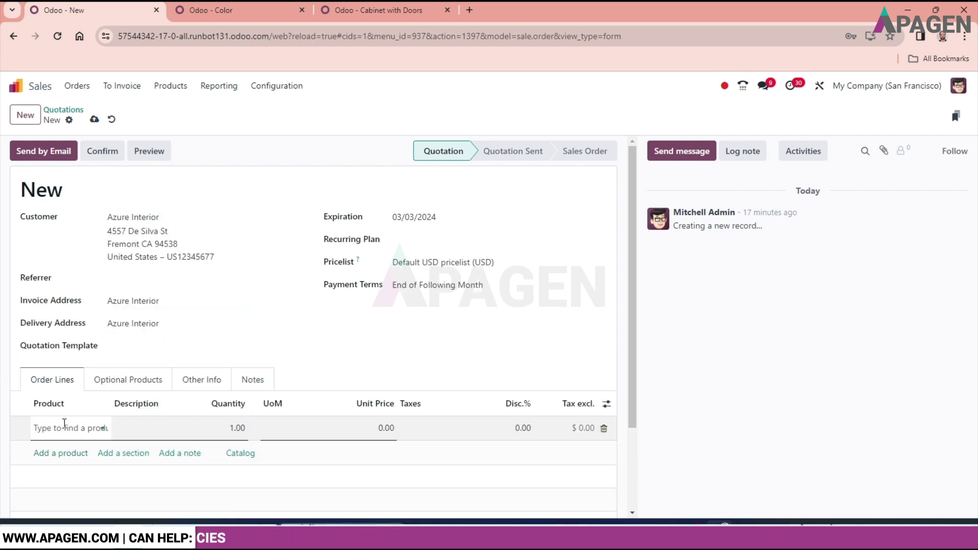
{"action": "key", "text": "ctrl+v"}
{"action": "left_click", "coordinate": [77, 450]}
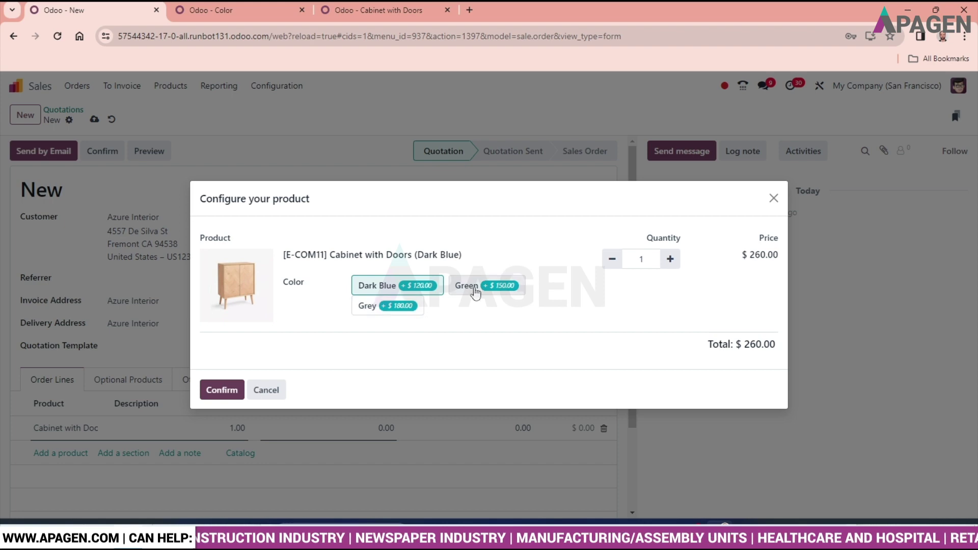
{"action": "left_click", "coordinate": [473, 287]}
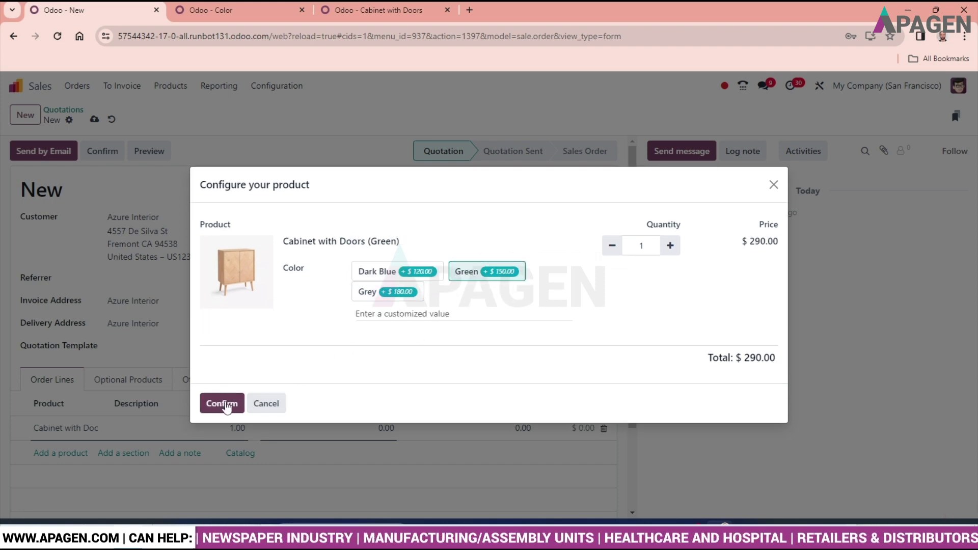
{"action": "left_click", "coordinate": [222, 404]}
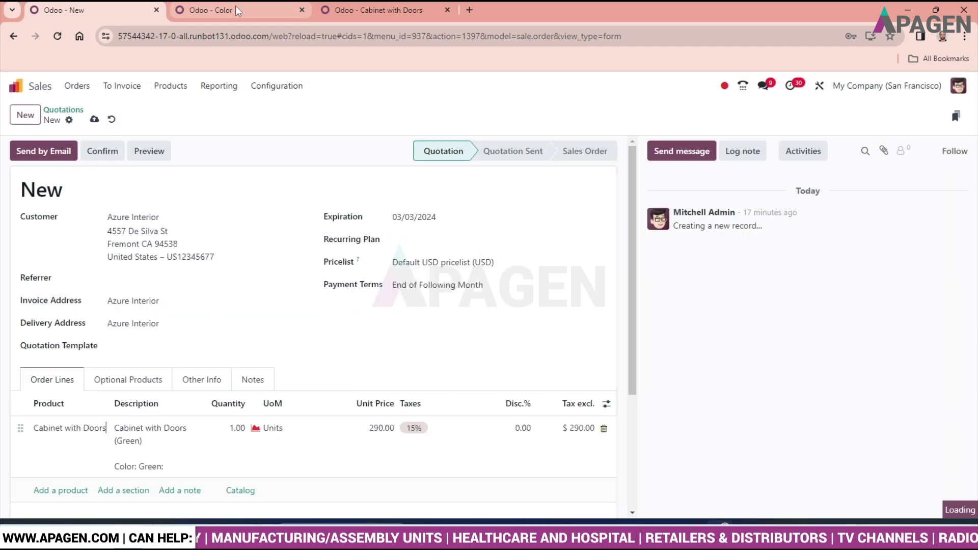
{"action": "left_click", "coordinate": [235, 9]}
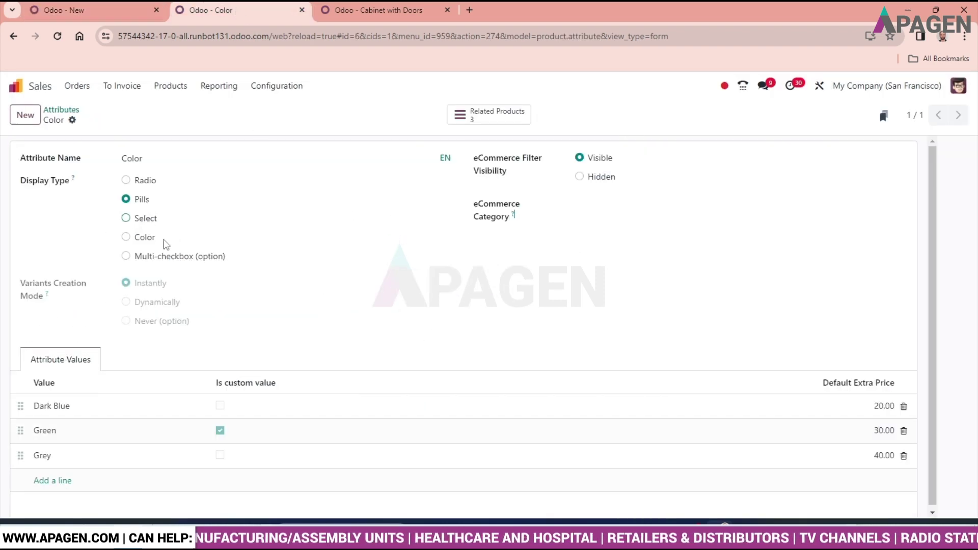
Change the Color display type to Select, save it, and return to the Quotations list.
{"action": "left_click", "coordinate": [131, 216]}
{"action": "left_click", "coordinate": [88, 120]}
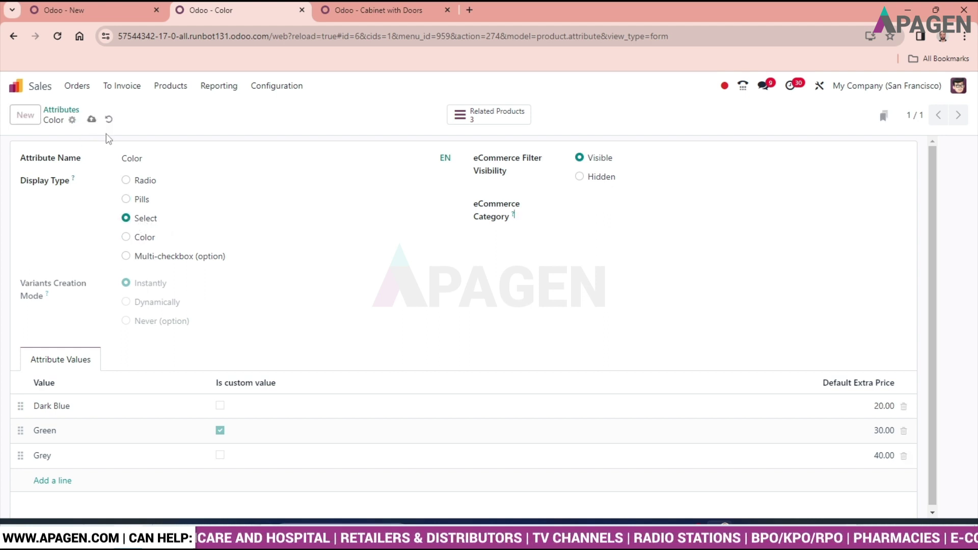
{"action": "left_click", "coordinate": [100, 4]}
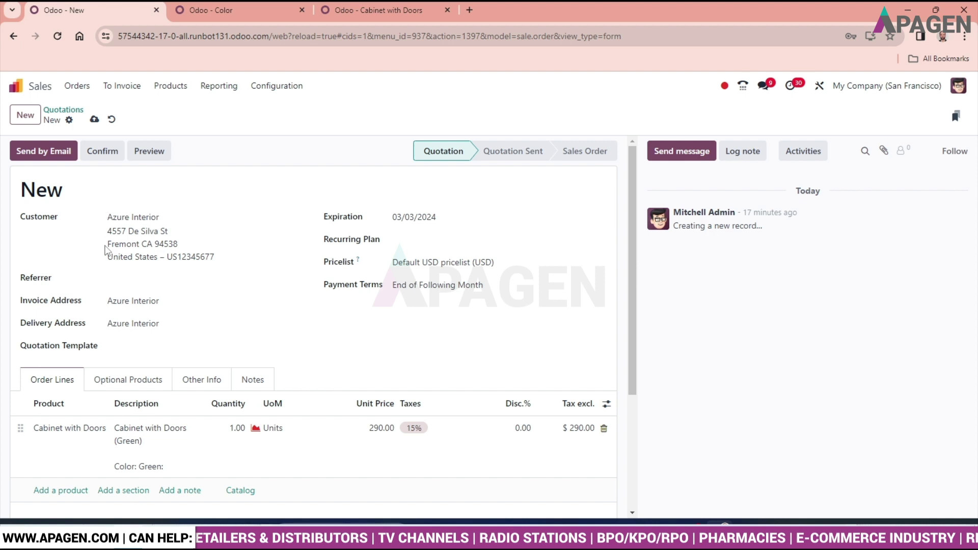
{"action": "left_click", "coordinate": [164, 216]}
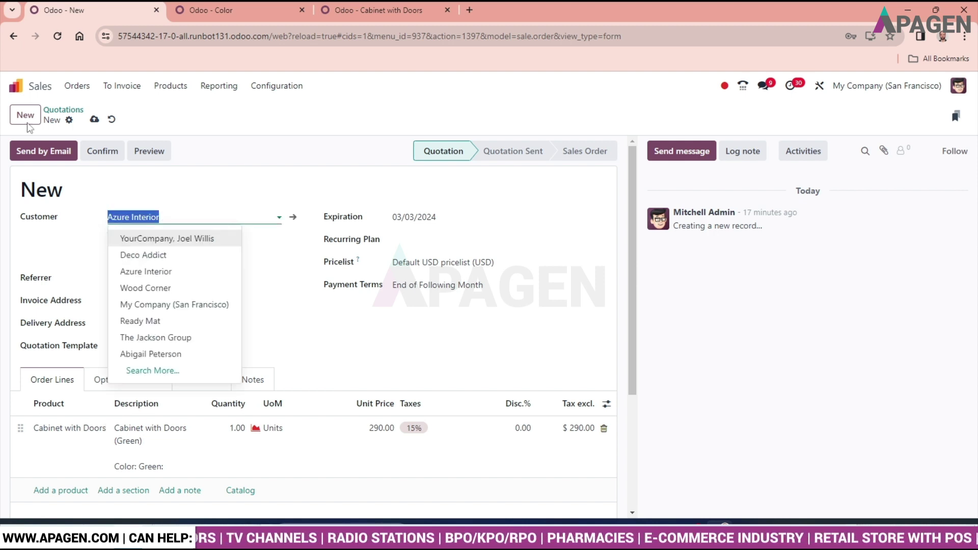
{"action": "left_click", "coordinate": [77, 86]}
{"action": "left_click", "coordinate": [82, 109]}
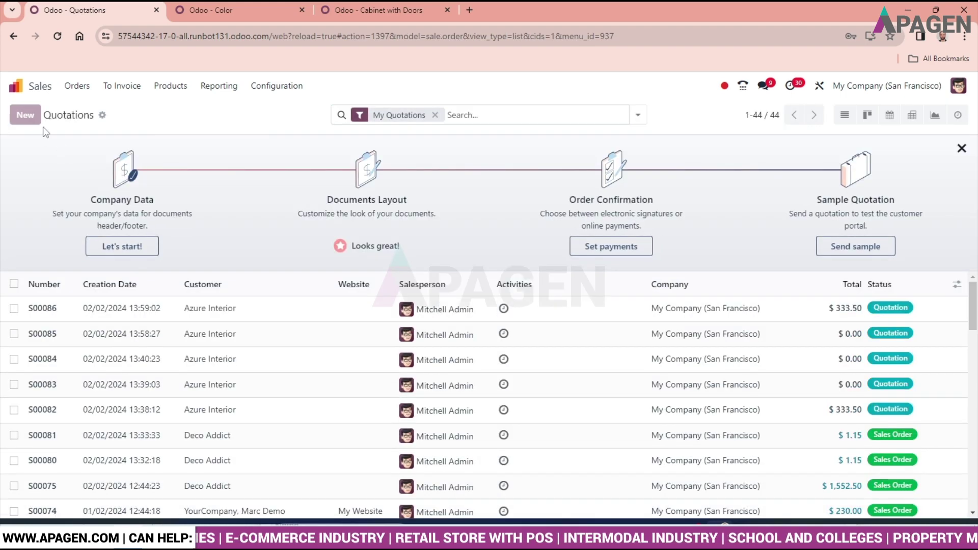
Start a new Azure Interior quotation with a Cabinet with Doors line.
{"action": "left_click", "coordinate": [25, 115]}
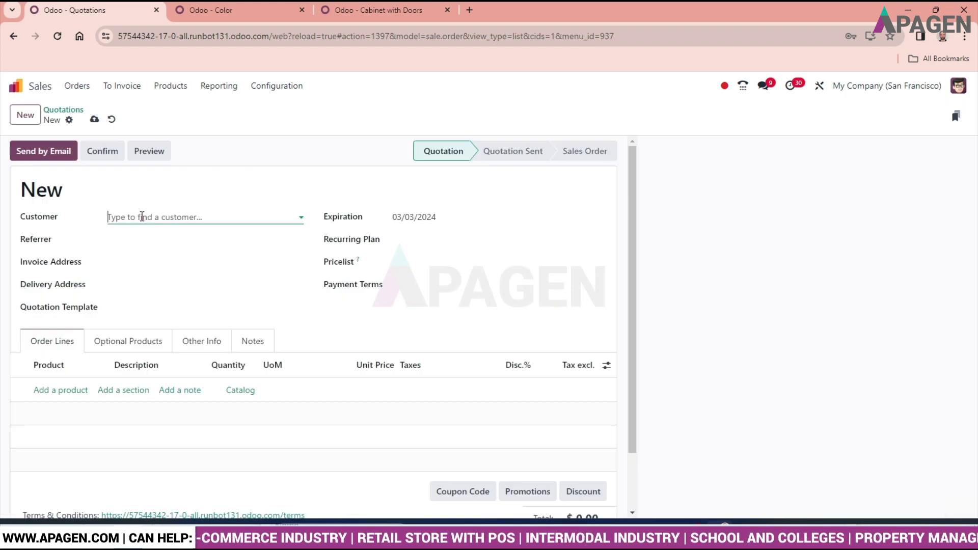
{"action": "left_click", "coordinate": [140, 217]}
{"action": "left_click", "coordinate": [171, 275]}
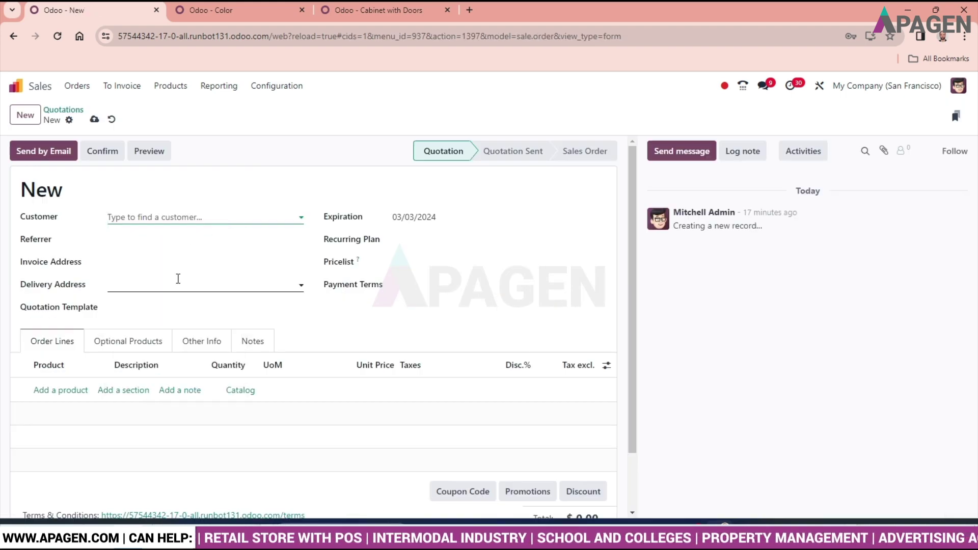
{"action": "left_click", "coordinate": [63, 429]}
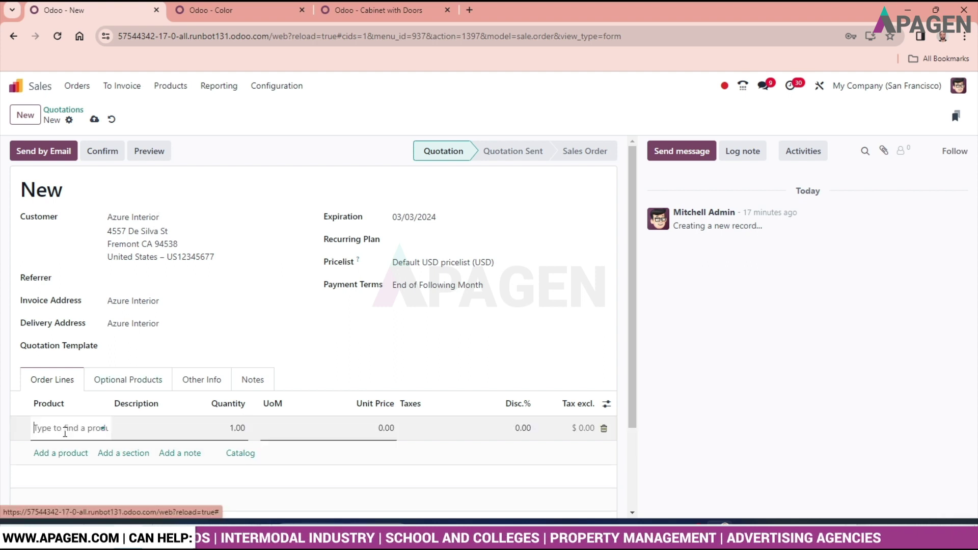
{"action": "type", "text": "Cabinet with Doors"}
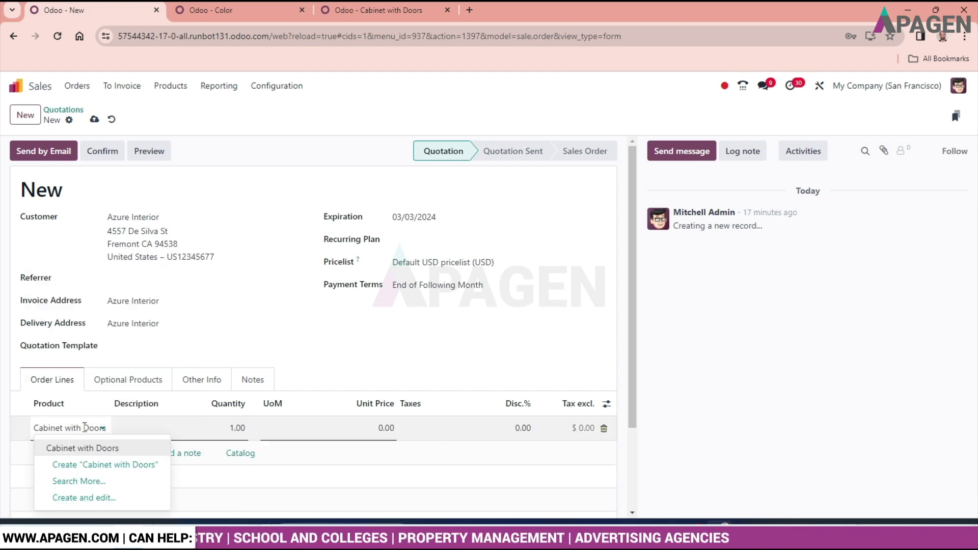
{"action": "left_click", "coordinate": [81, 447]}
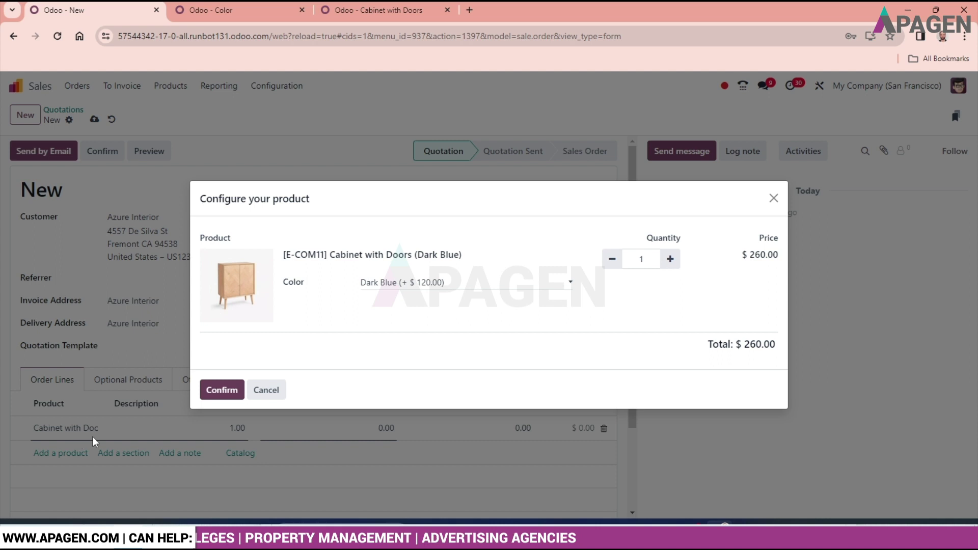
Preview the colour select list in the configurator, then cancel without adding the cabinet.
{"action": "left_click", "coordinate": [442, 285]}
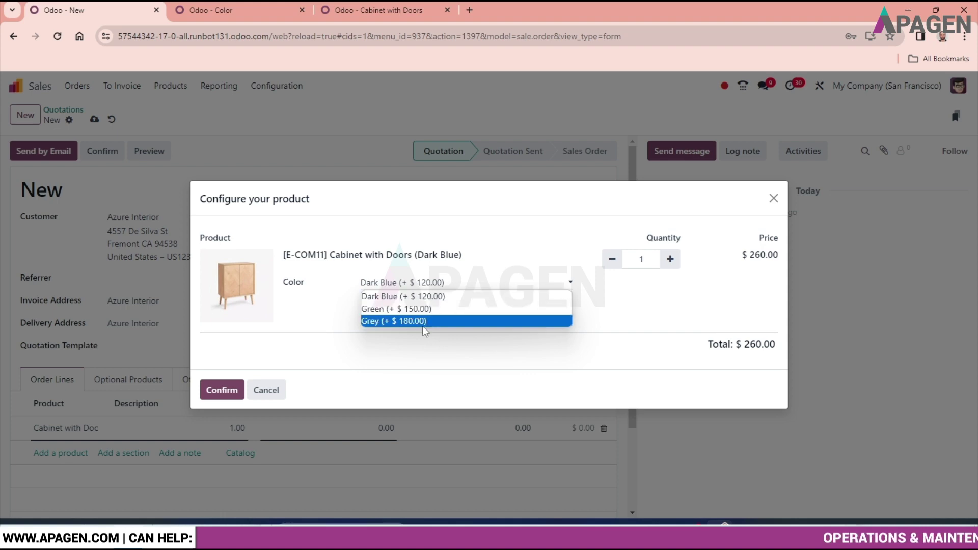
{"action": "left_click", "coordinate": [307, 320]}
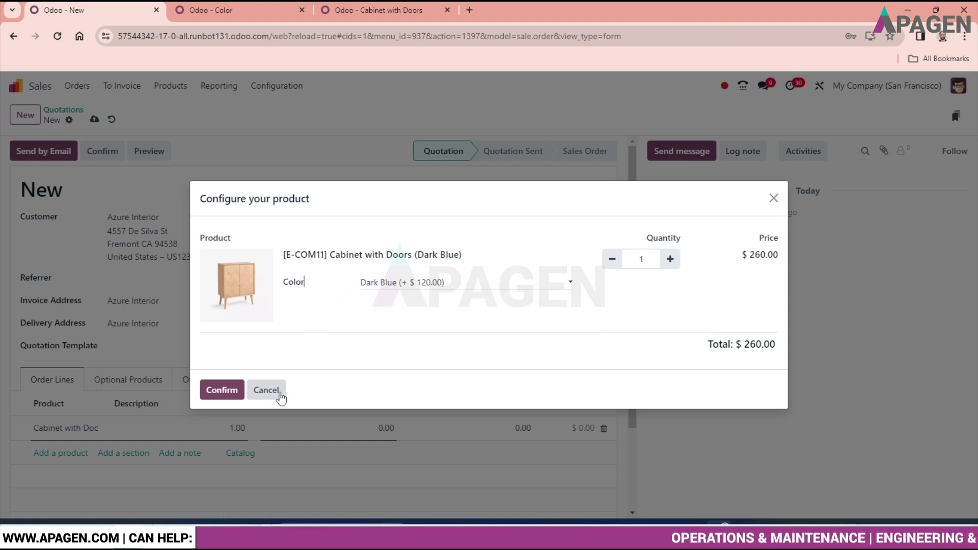
{"action": "left_click", "coordinate": [270, 391]}
{"action": "left_click", "coordinate": [359, 9]}
Set the Color attribute's display type to Color and save it.
{"action": "left_click", "coordinate": [205, 7]}
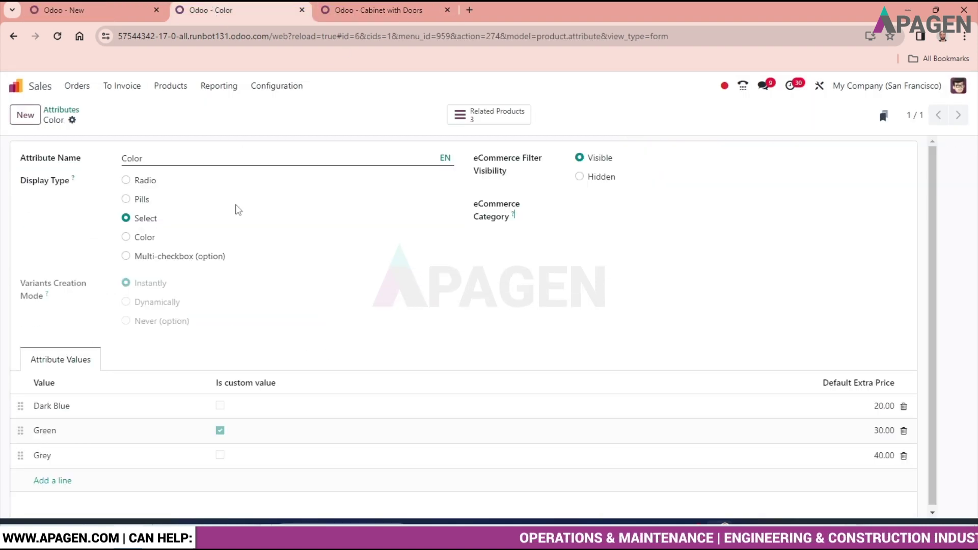
{"action": "left_click", "coordinate": [126, 237]}
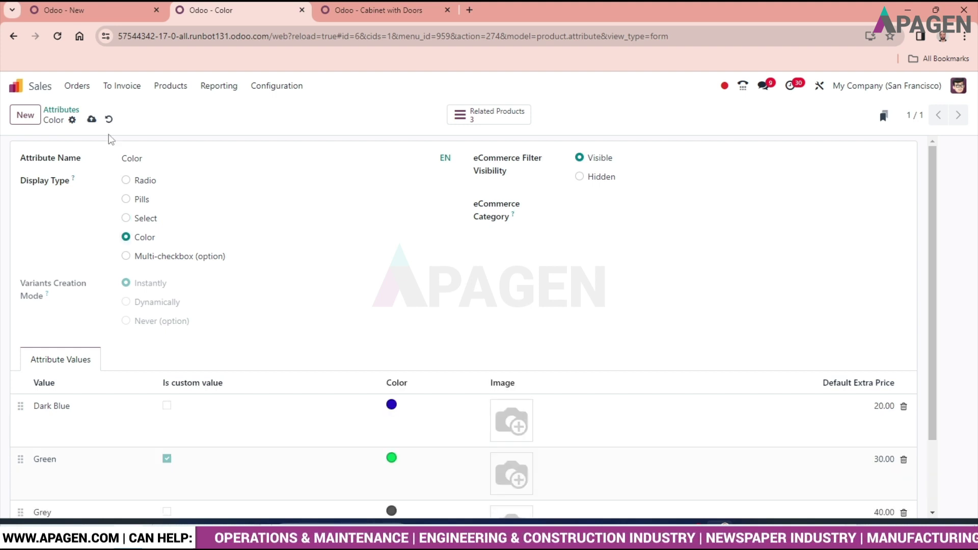
{"action": "left_click", "coordinate": [92, 119]}
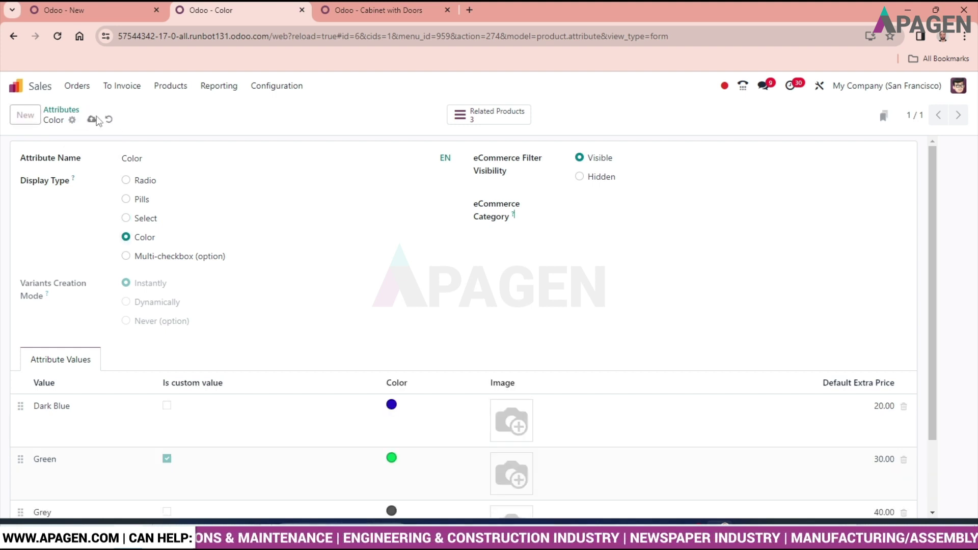
Create a new Azure Interior quotation and add a Cabinet with Doors line.
{"action": "left_click", "coordinate": [92, 10]}
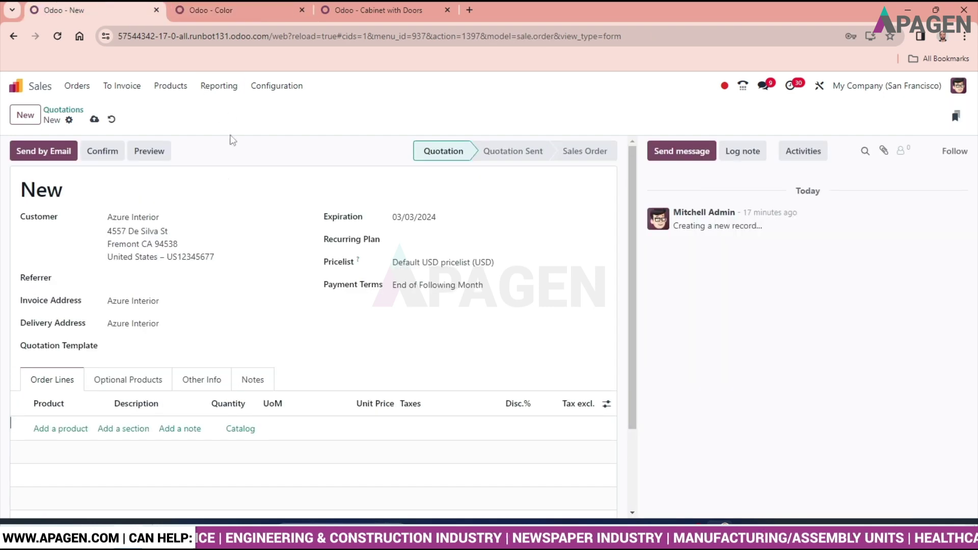
{"action": "left_click", "coordinate": [77, 86]}
{"action": "left_click", "coordinate": [84, 107]}
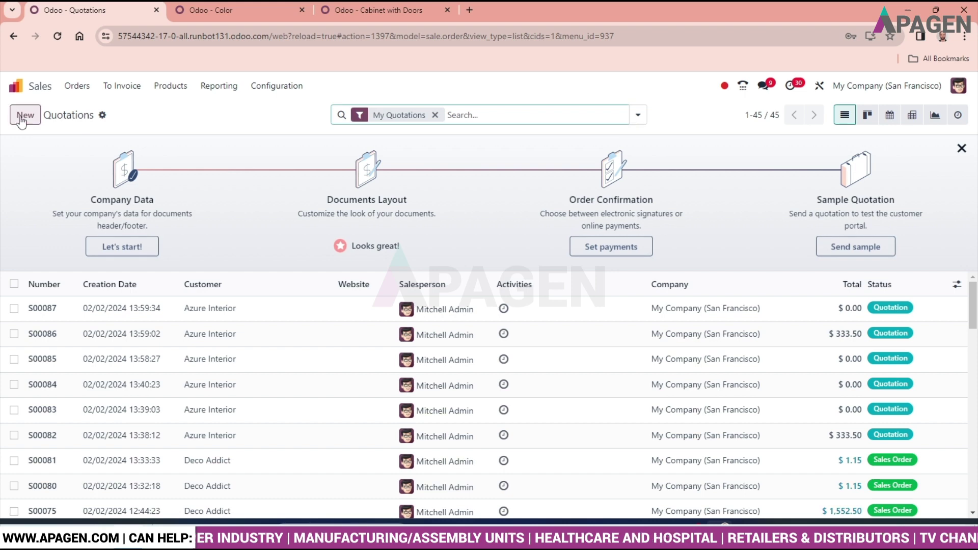
{"action": "left_click", "coordinate": [23, 118]}
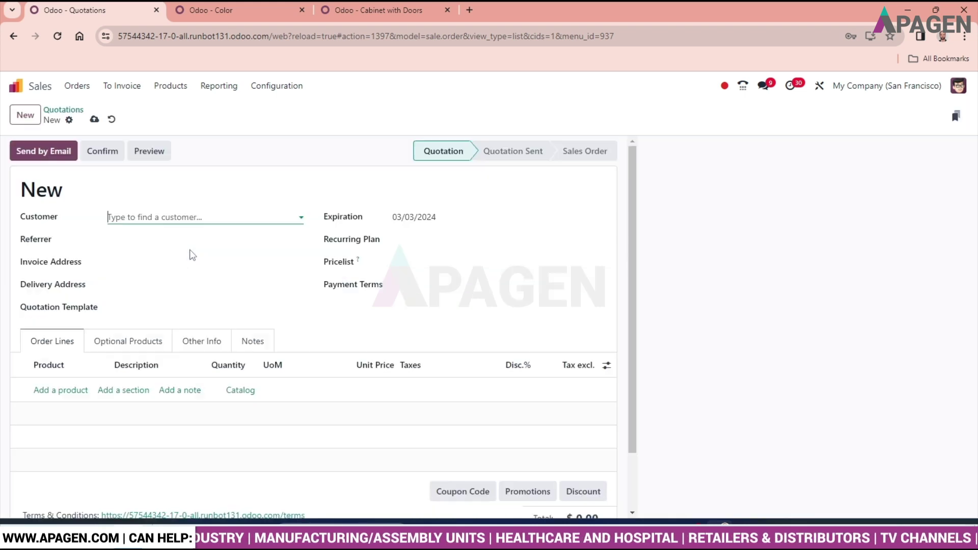
{"action": "left_click", "coordinate": [156, 217]}
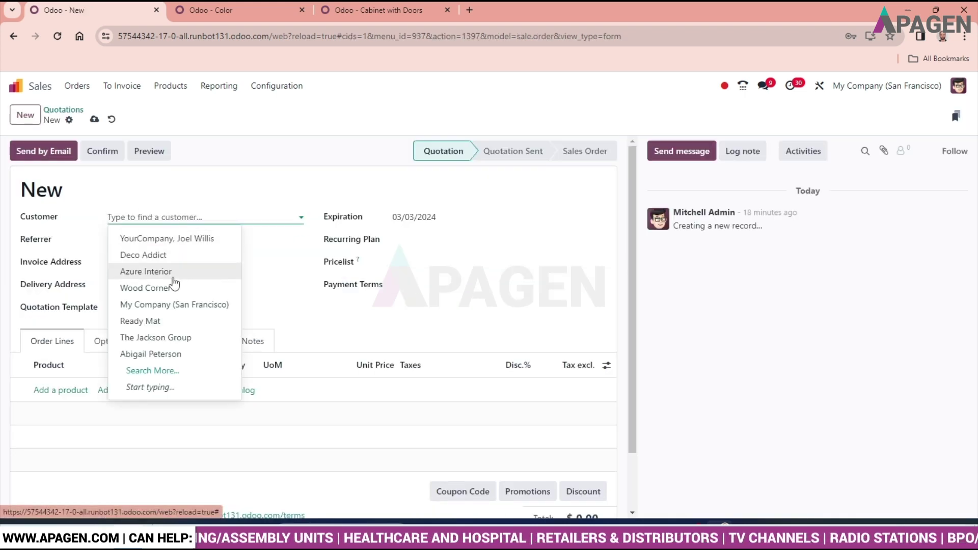
{"action": "left_click", "coordinate": [103, 360]}
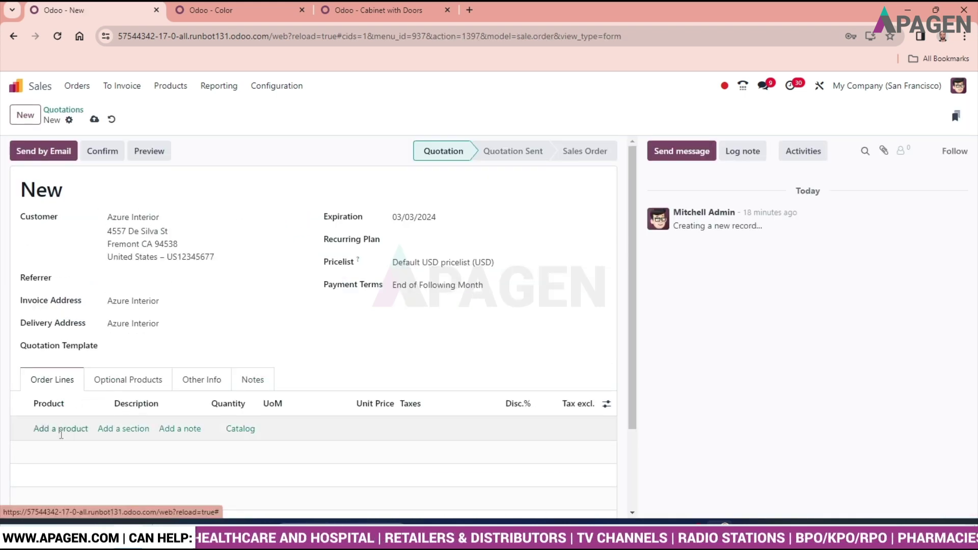
{"action": "left_click", "coordinate": [61, 428]}
{"action": "left_click", "coordinate": [79, 428]}
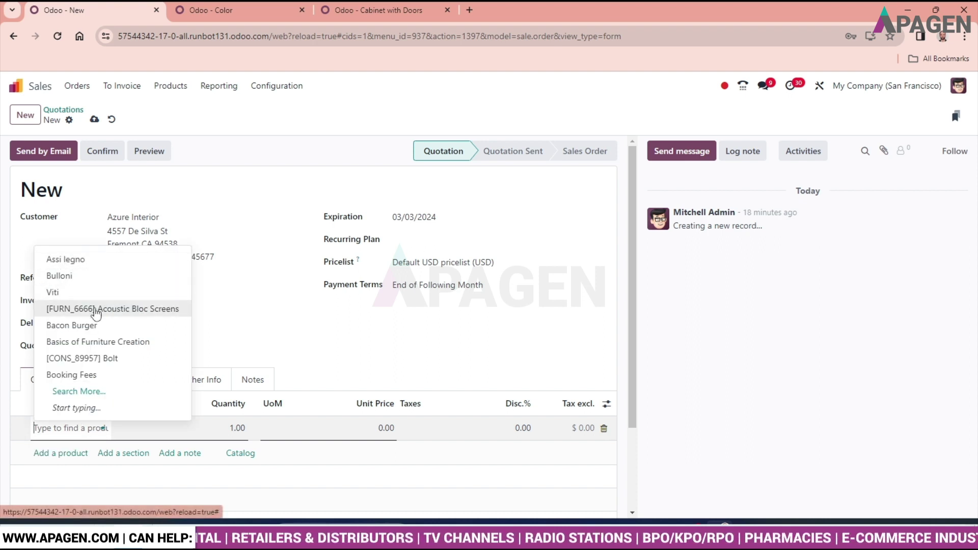
{"action": "type", "text": "Cabinet with Doors"}
{"action": "left_click", "coordinate": [131, 446]}
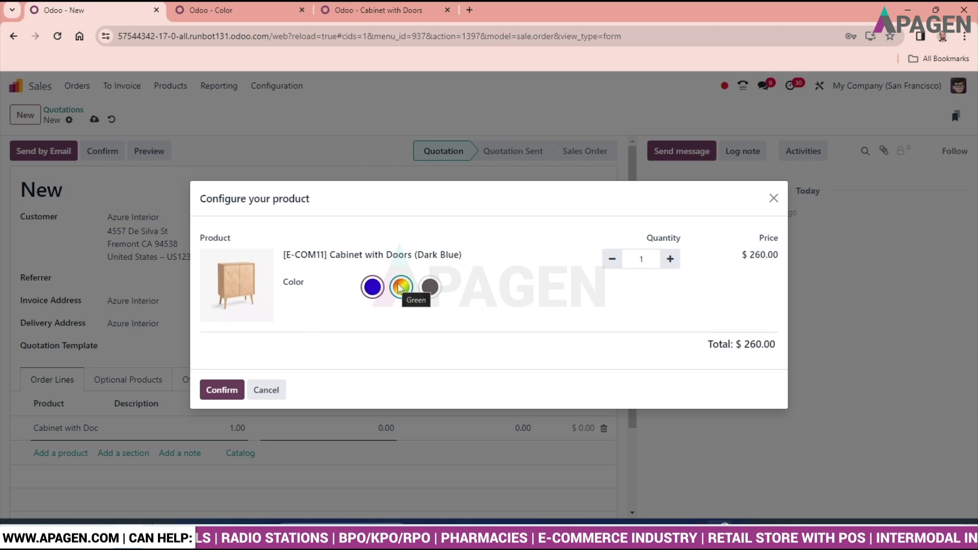
Check the Color attribute's values, then pick the Green swatch and confirm the cabinet at 290.00.
{"action": "left_click", "coordinate": [265, 18]}
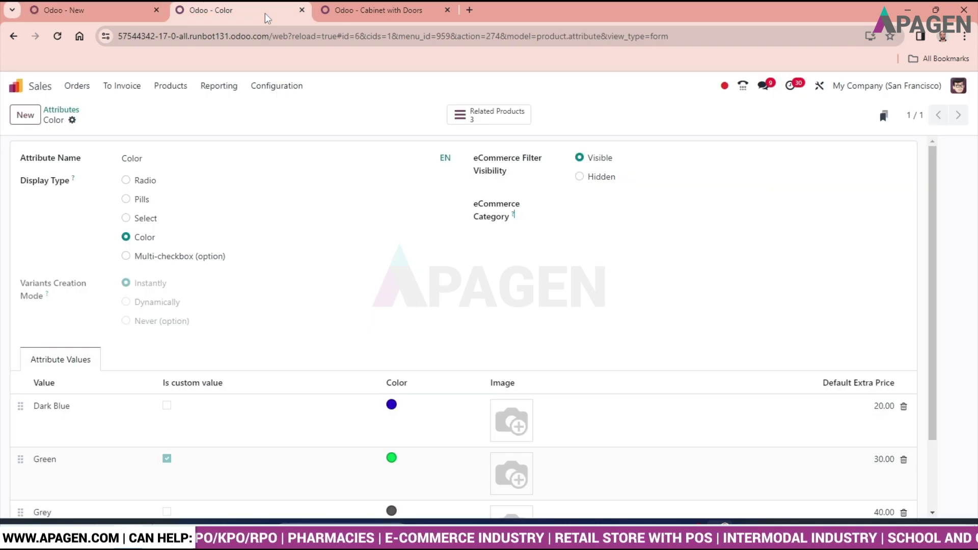
{"action": "scroll", "coordinate": [375, 397], "scroll_direction": "down", "scroll_amount": 2}
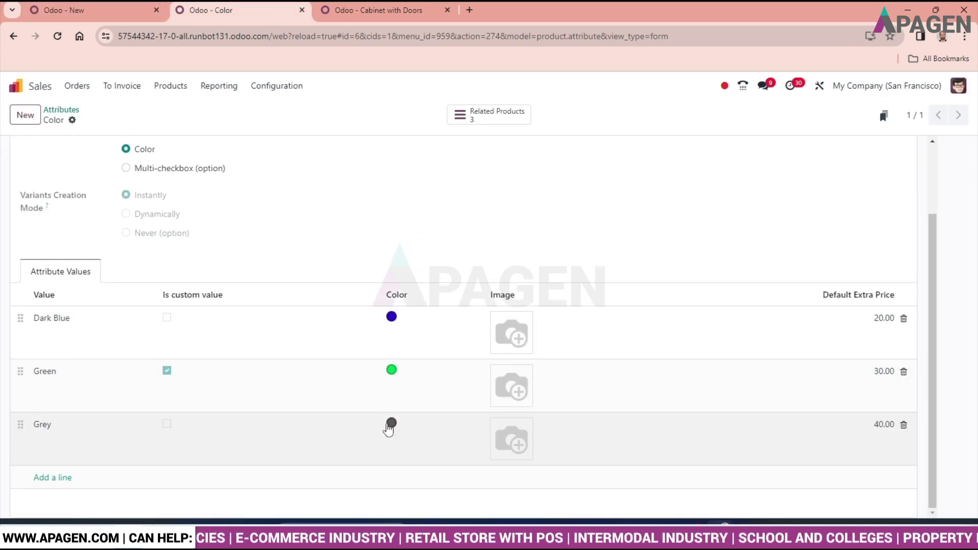
{"action": "scroll", "coordinate": [395, 384], "scroll_direction": "up", "scroll_amount": 2}
{"action": "scroll", "coordinate": [393, 372], "scroll_direction": "down", "scroll_amount": 2}
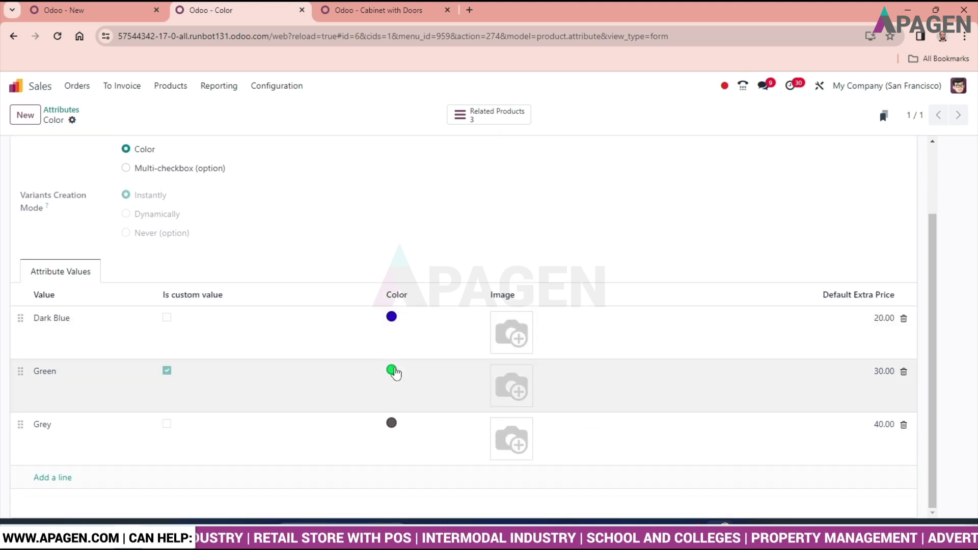
{"action": "scroll", "coordinate": [220, 242], "scroll_direction": "up", "scroll_amount": 2}
{"action": "left_click", "coordinate": [142, 11]}
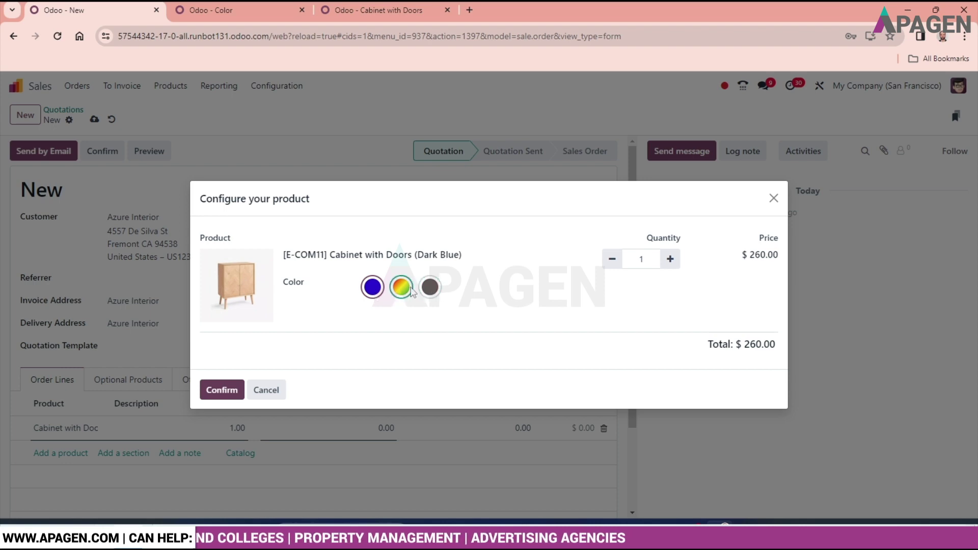
{"action": "left_click", "coordinate": [403, 288]}
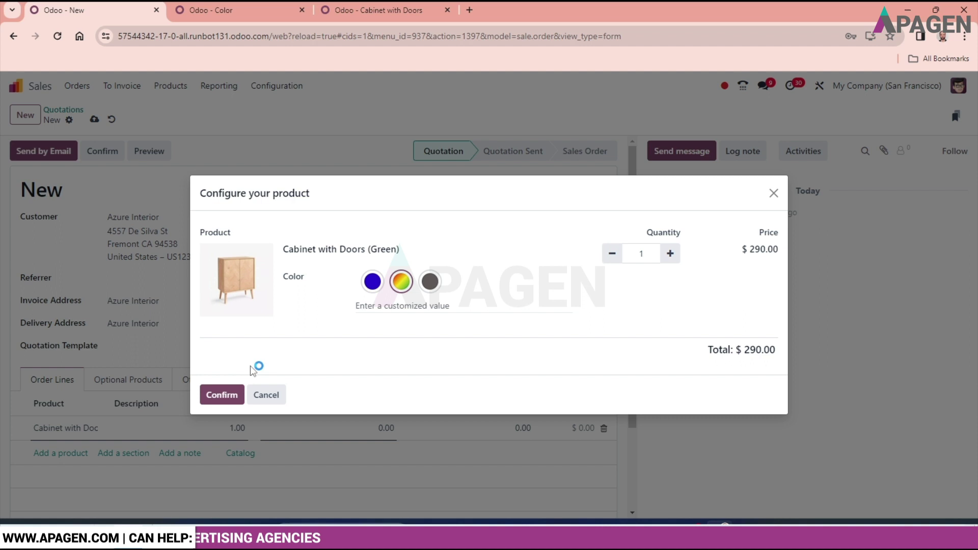
{"action": "left_click", "coordinate": [222, 394]}
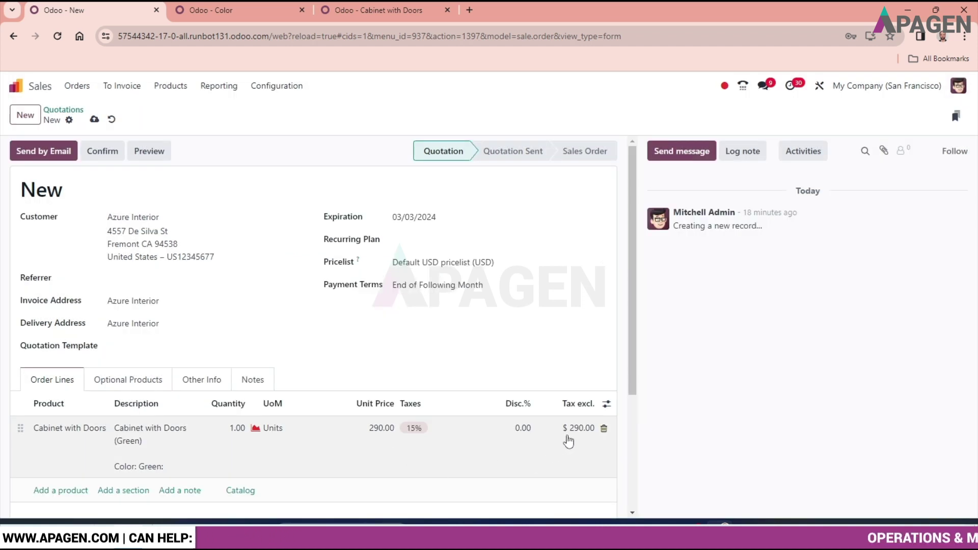
{"action": "left_click", "coordinate": [220, 10]}
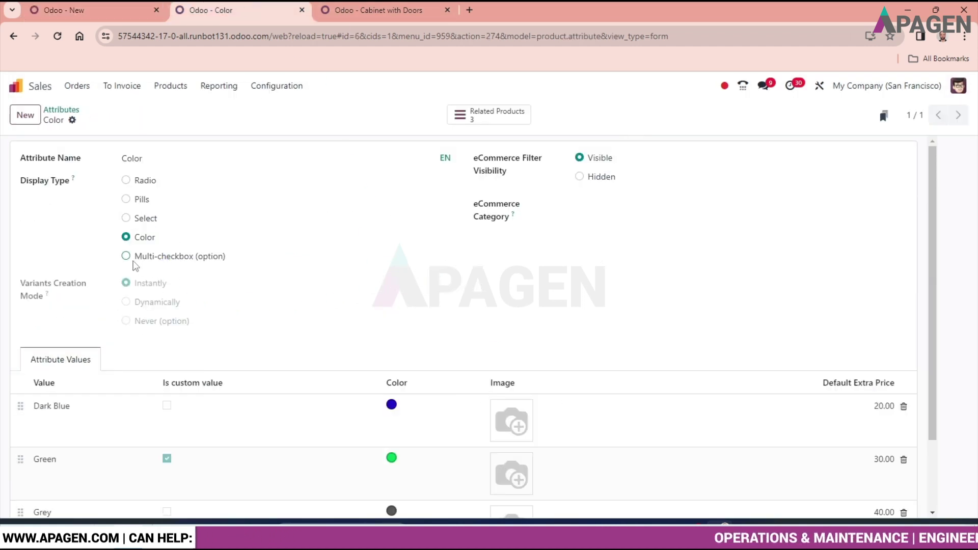
Try saving Multi-checkbox (option) as the Color display type, dismissing the incompatibility errors.
{"action": "left_click", "coordinate": [126, 256]}
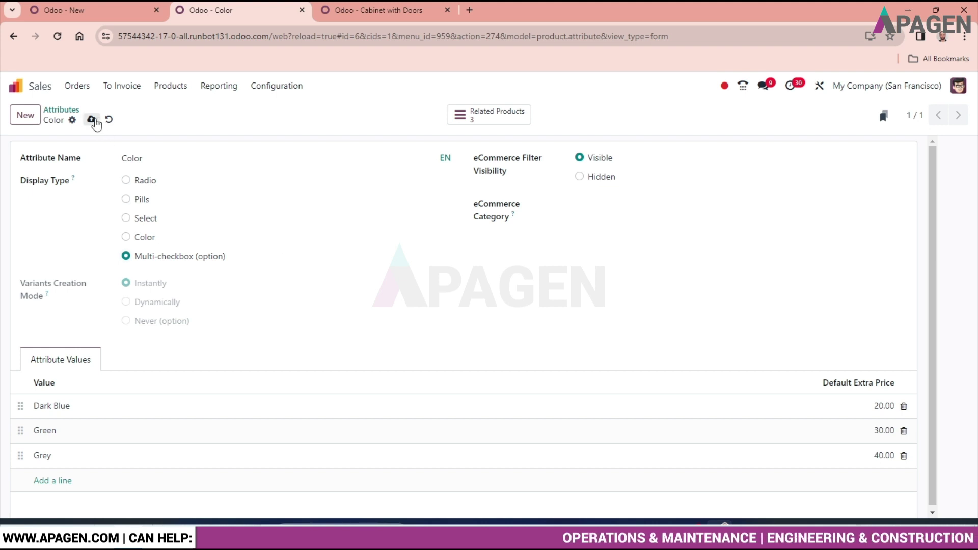
{"action": "left_click", "coordinate": [100, 7]}
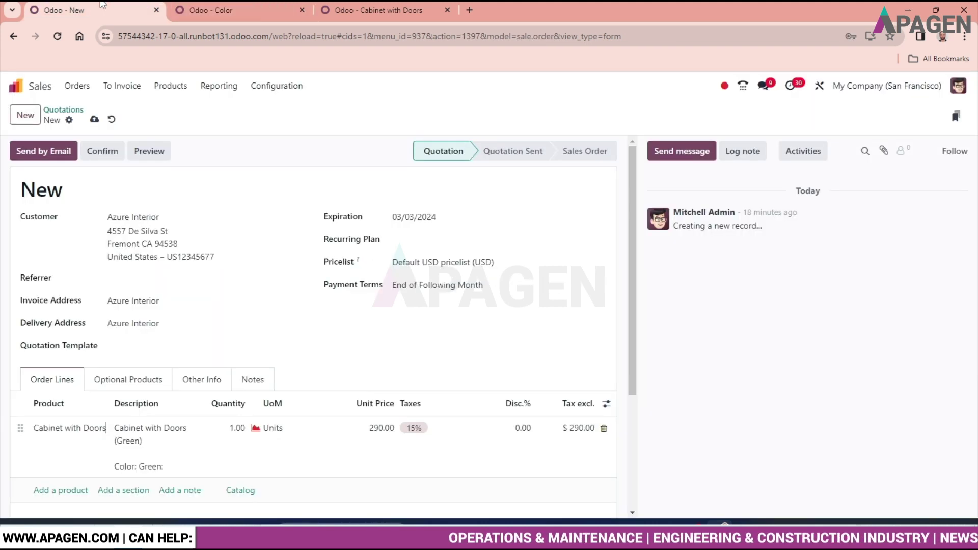
{"action": "left_click", "coordinate": [224, 11]}
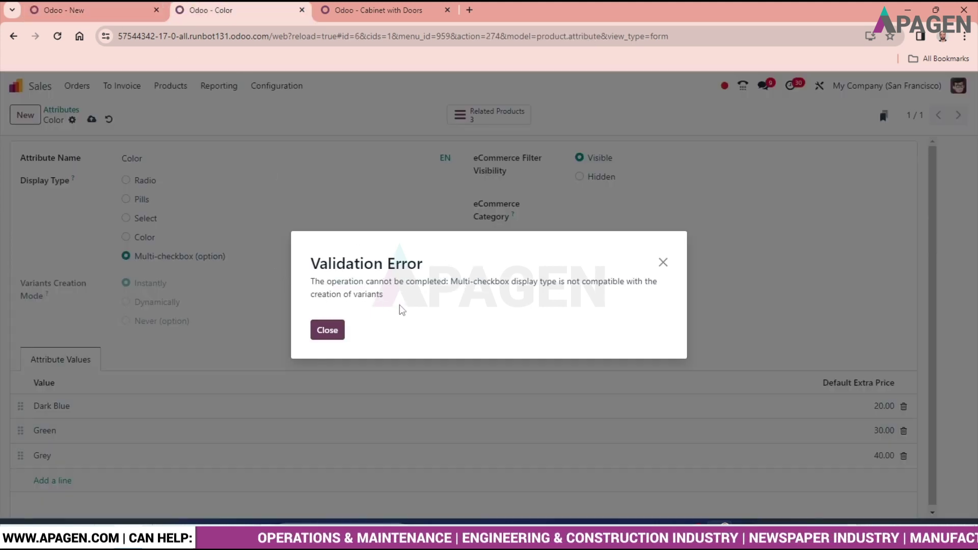
{"action": "left_click", "coordinate": [338, 331]}
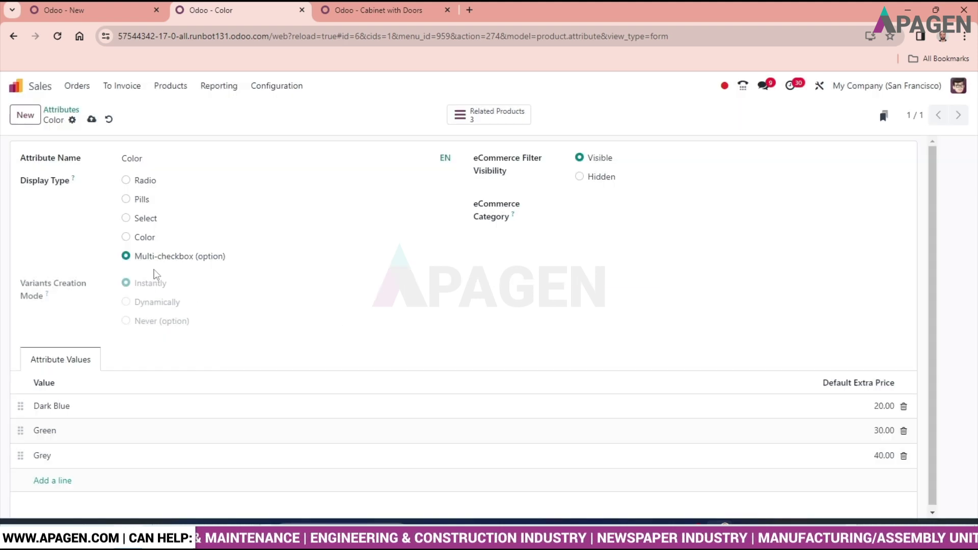
{"action": "left_click", "coordinate": [91, 119]}
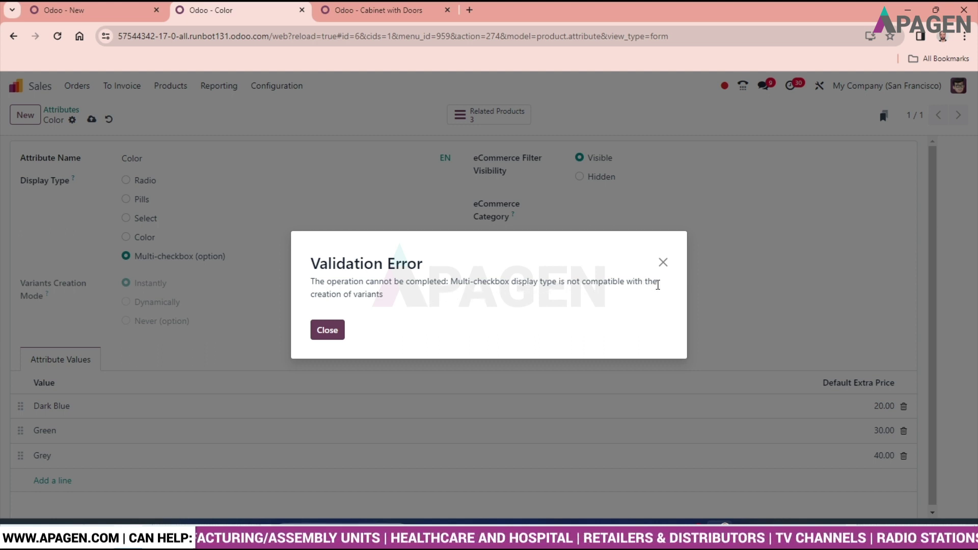
{"action": "left_click", "coordinate": [327, 331]}
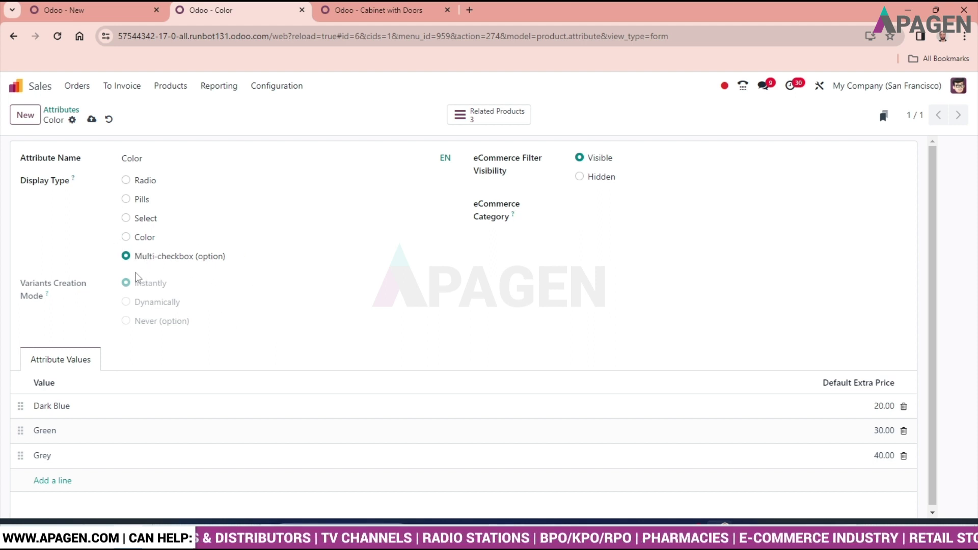
{"action": "left_click", "coordinate": [92, 10]}
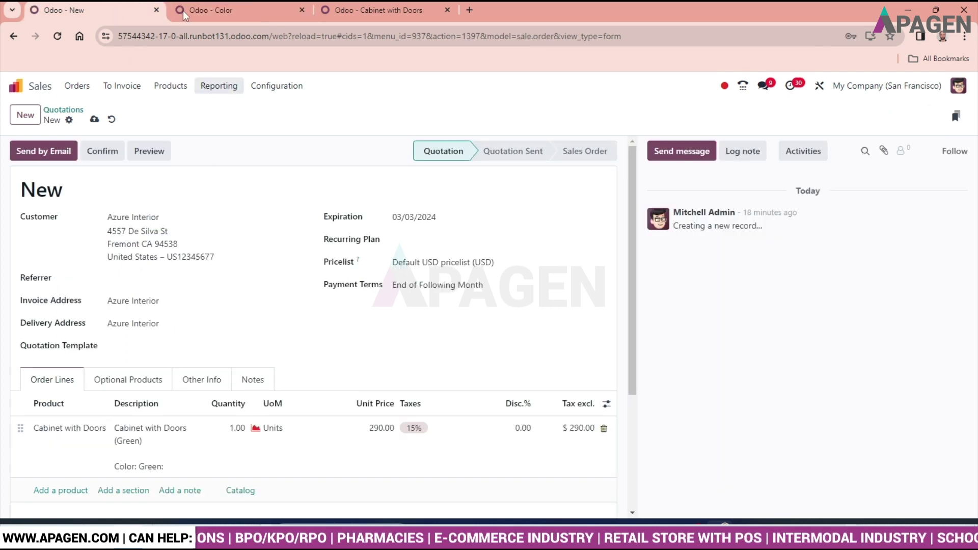
{"action": "left_click", "coordinate": [211, 4]}
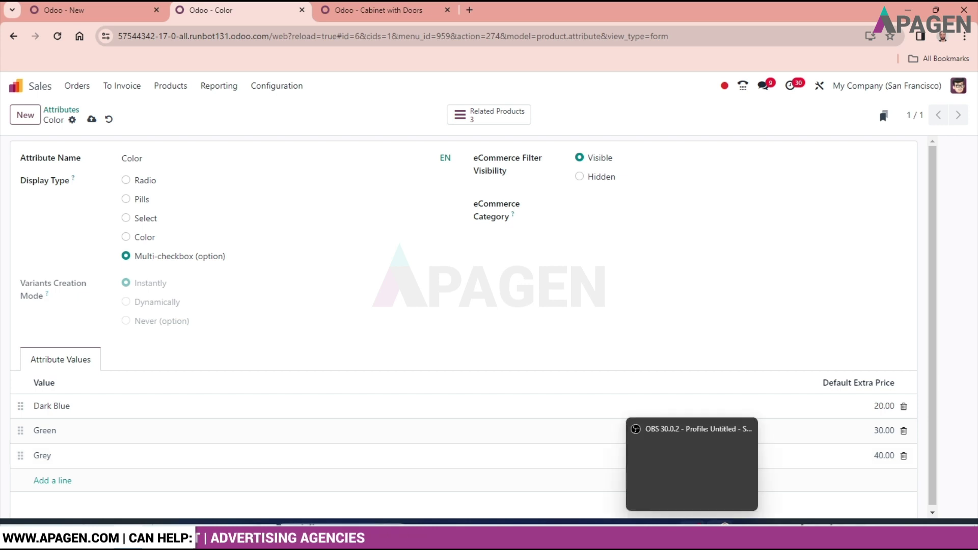
Return to the Color attribute form, still showing the unsaved Multi-checkbox (option) setting.
{"action": "left_click", "coordinate": [692, 532]}
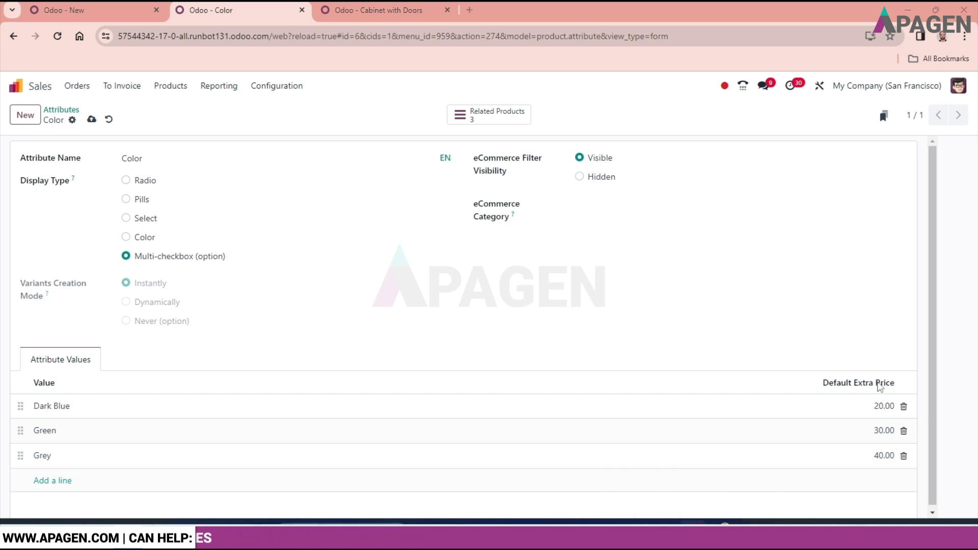